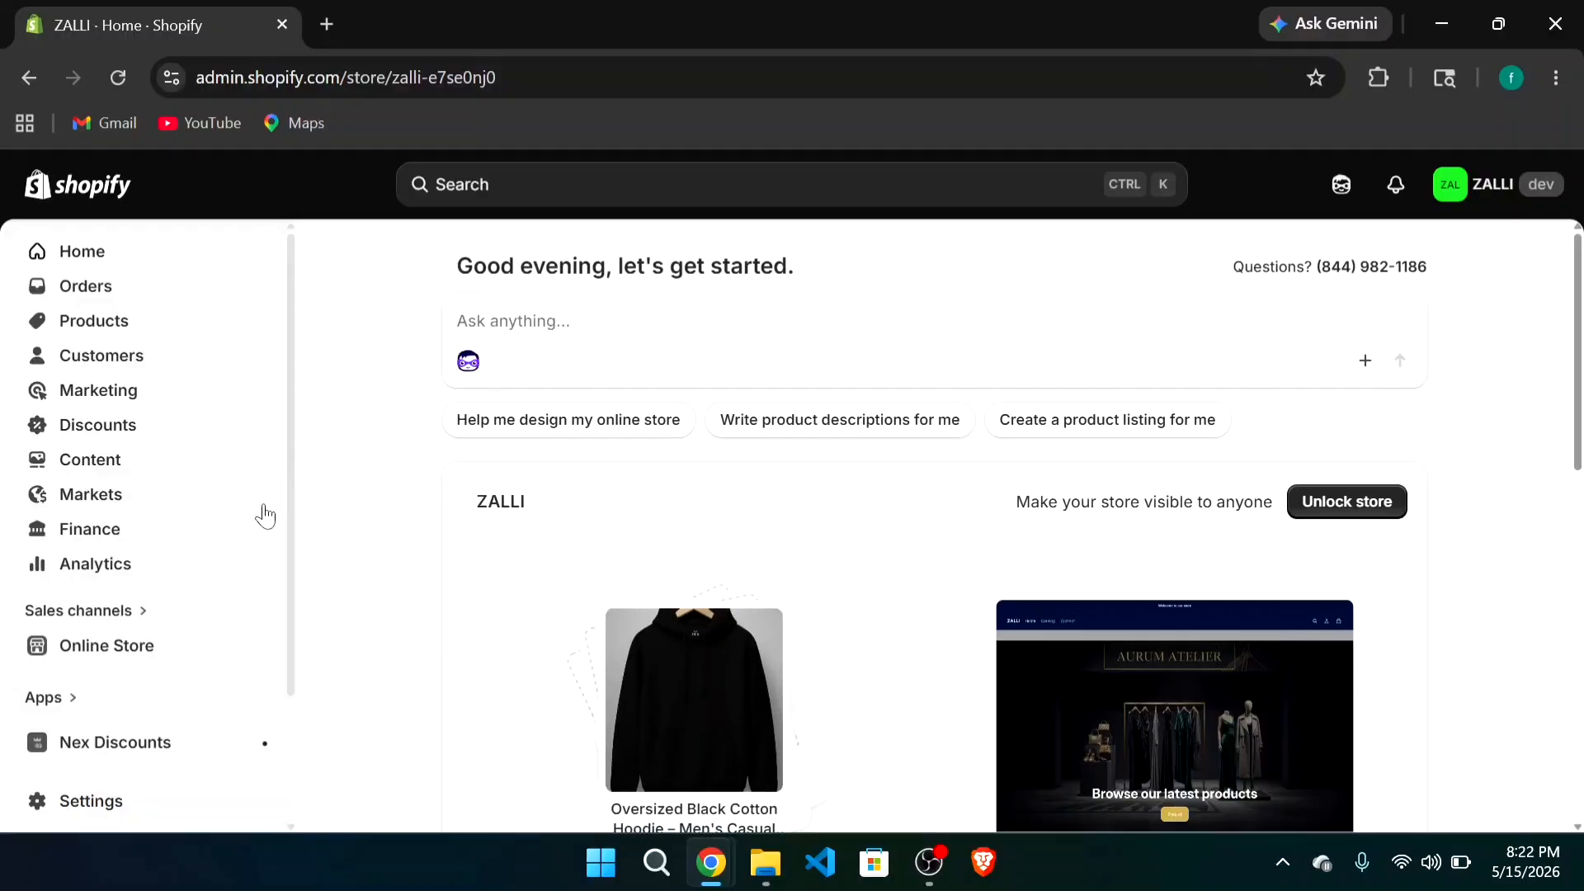
Step: Open the Nex Discounts app and start creating a new discount
{"action": "scroll", "coordinate": [265, 524], "scroll_direction": "down", "scroll_amount": 2}
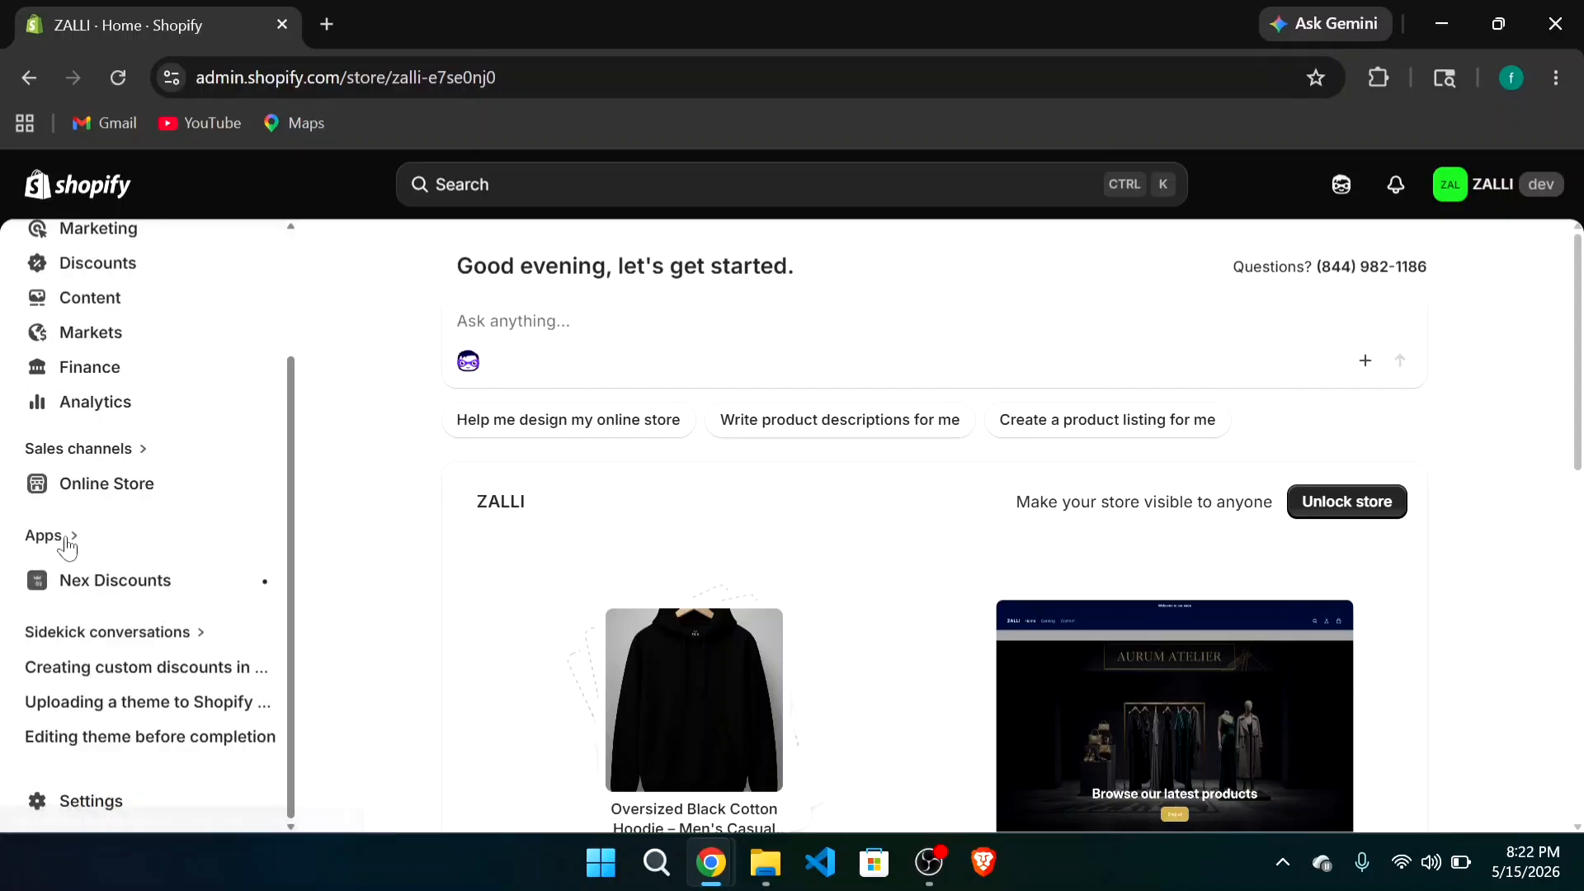
{"action": "left_click", "coordinate": [136, 590]}
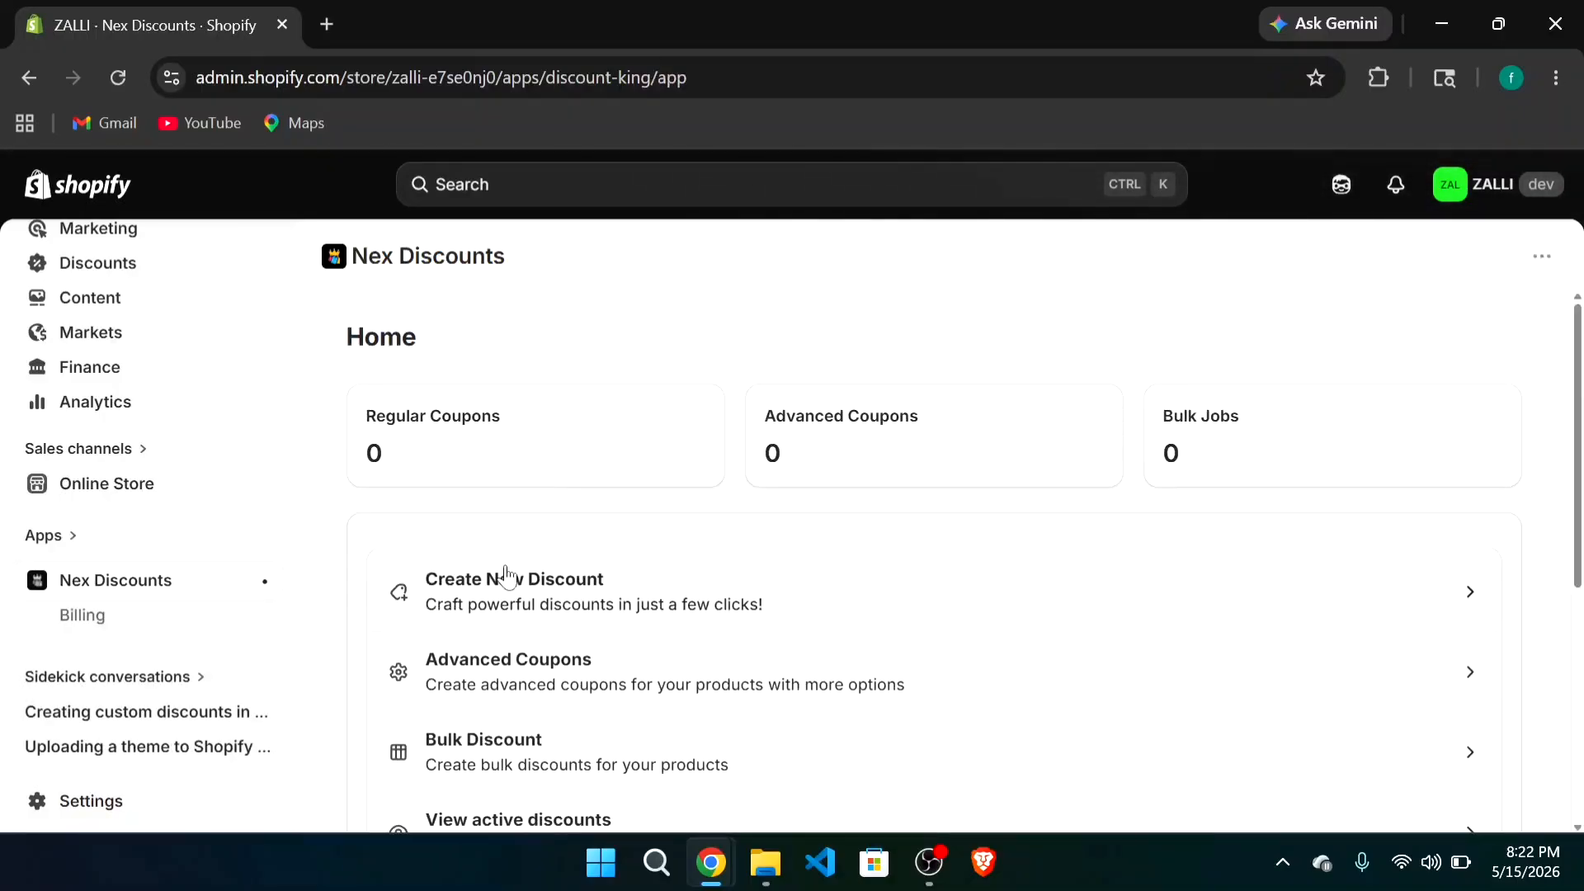
{"action": "left_click", "coordinate": [585, 608]}
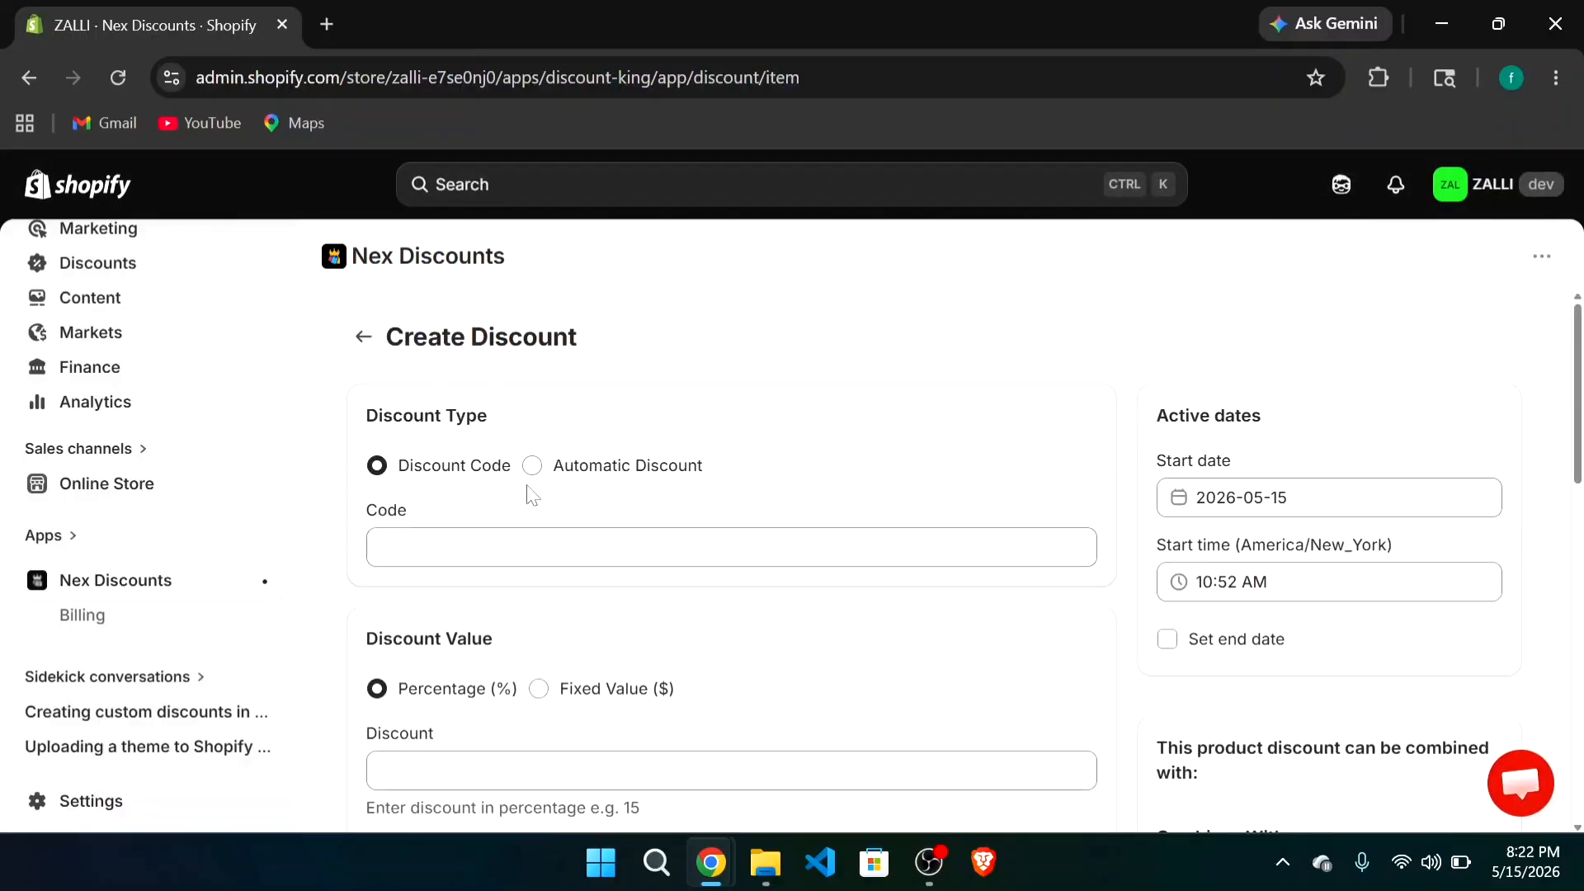
Step: Enter FLAT10 as the code of the new discount
{"action": "scroll", "coordinate": [499, 424], "scroll_direction": "down", "scroll_amount": 1}
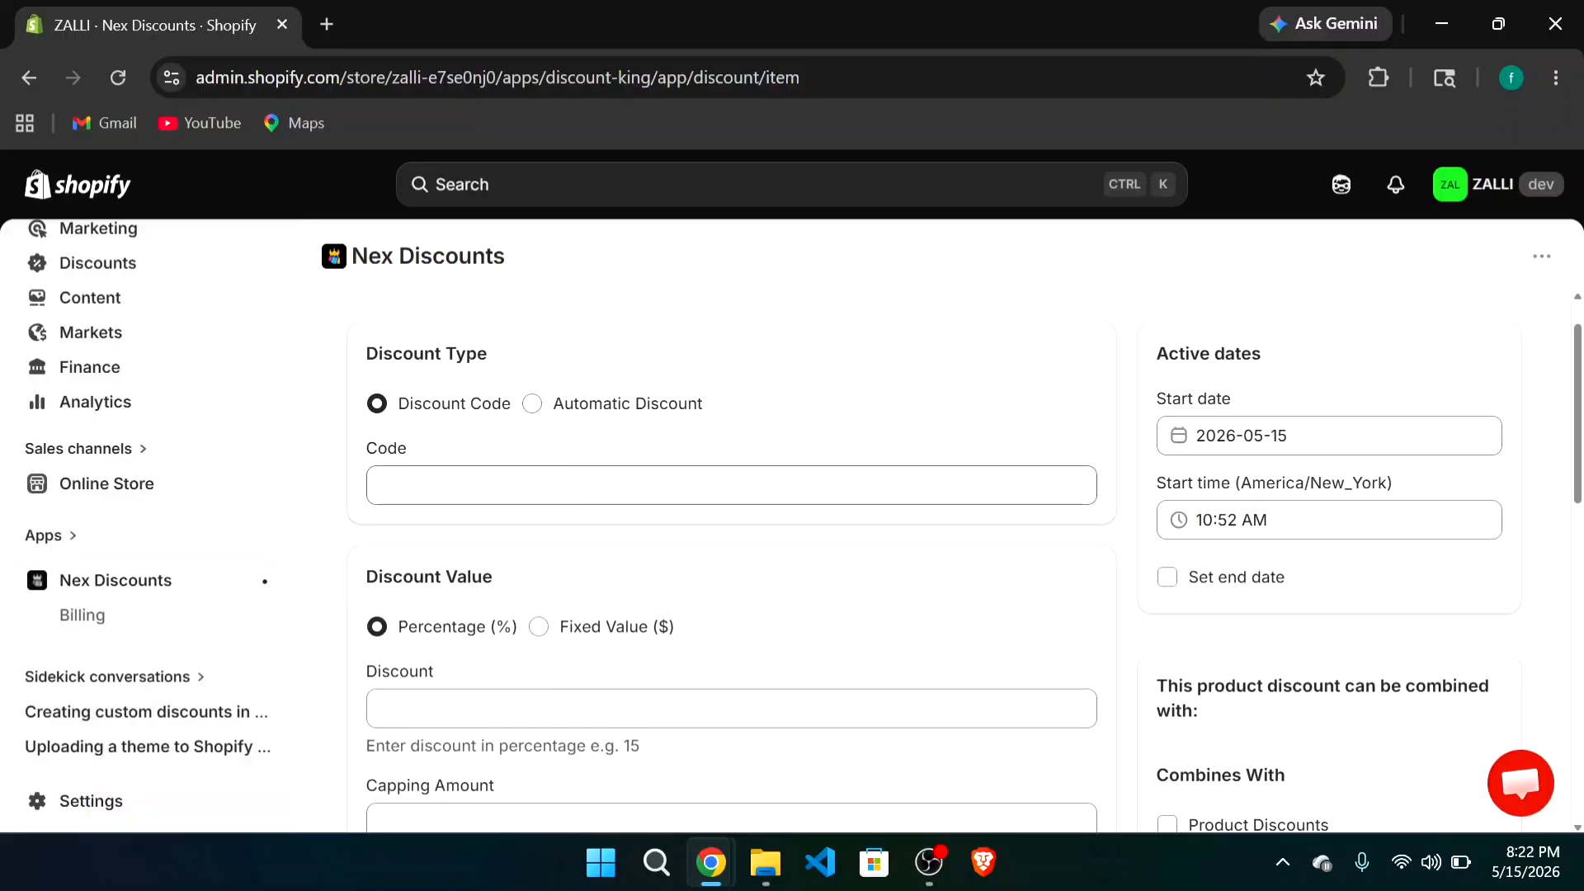
{"action": "left_click", "coordinate": [475, 484]}
{"action": "type", "text": "F"}
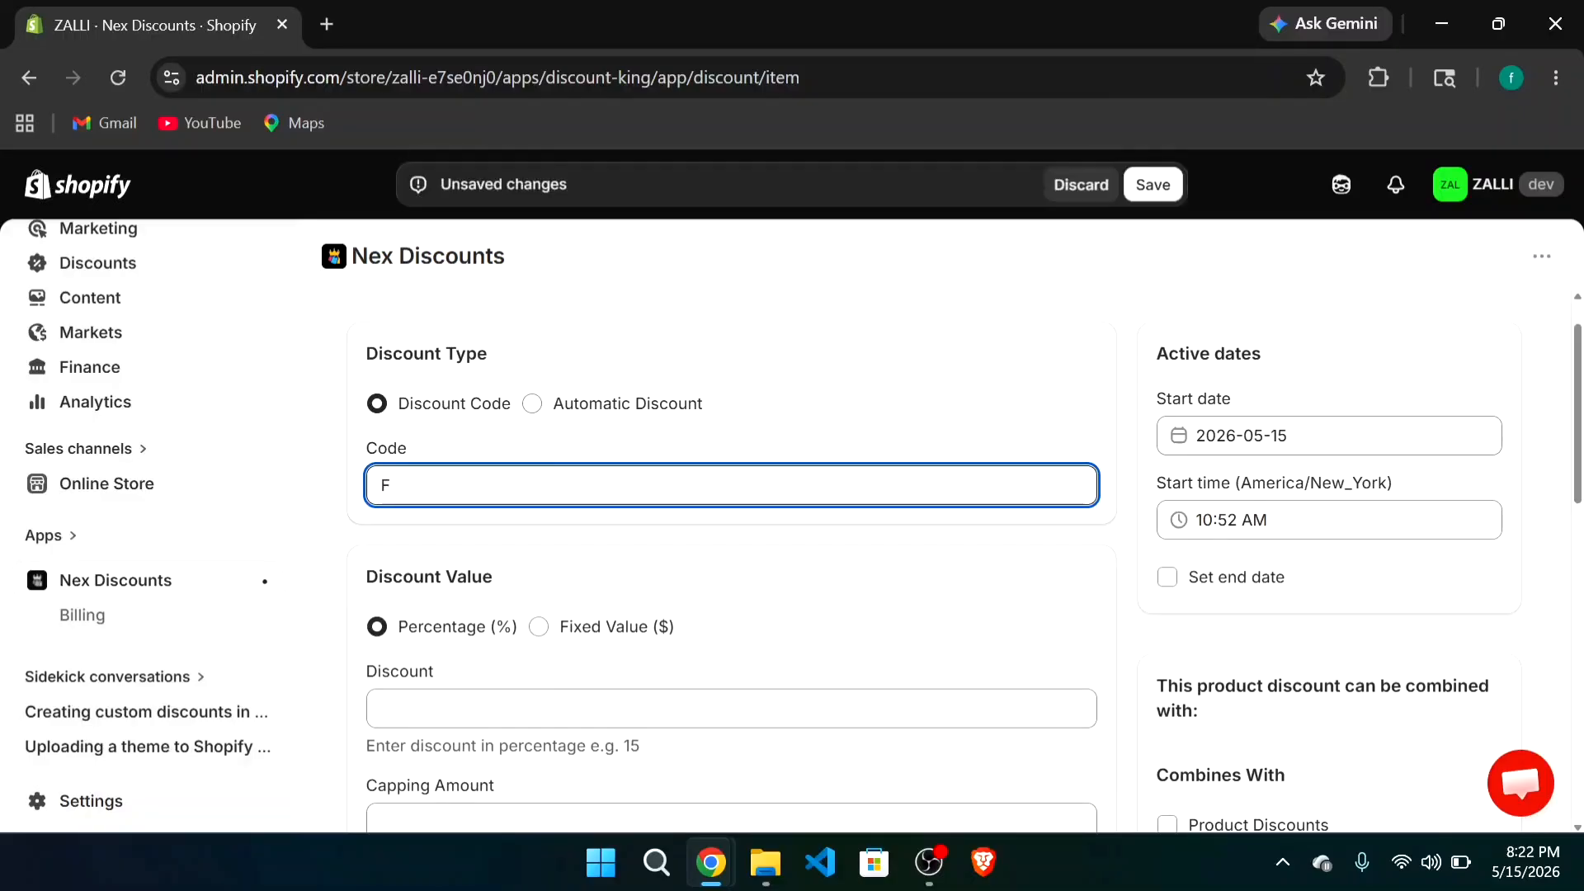
{"action": "type", "text": "LAT1"}
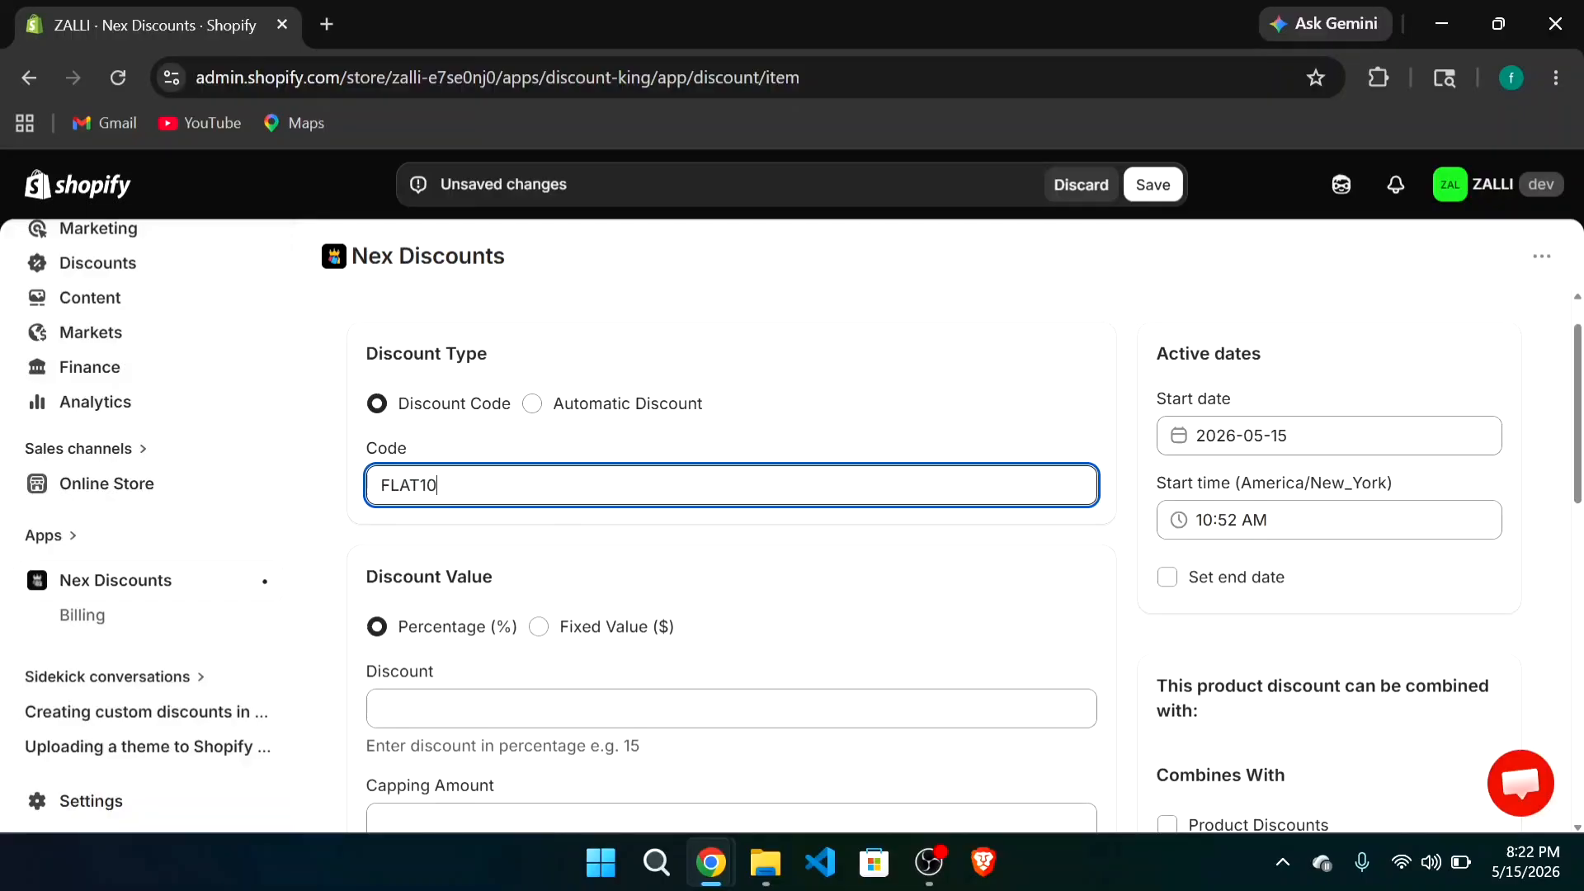
{"action": "type", "text": "0"}
Step: Set the percentage discount value to 10 and the capping amount to 100
{"action": "scroll", "coordinate": [388, 471], "scroll_direction": "down", "scroll_amount": 2}
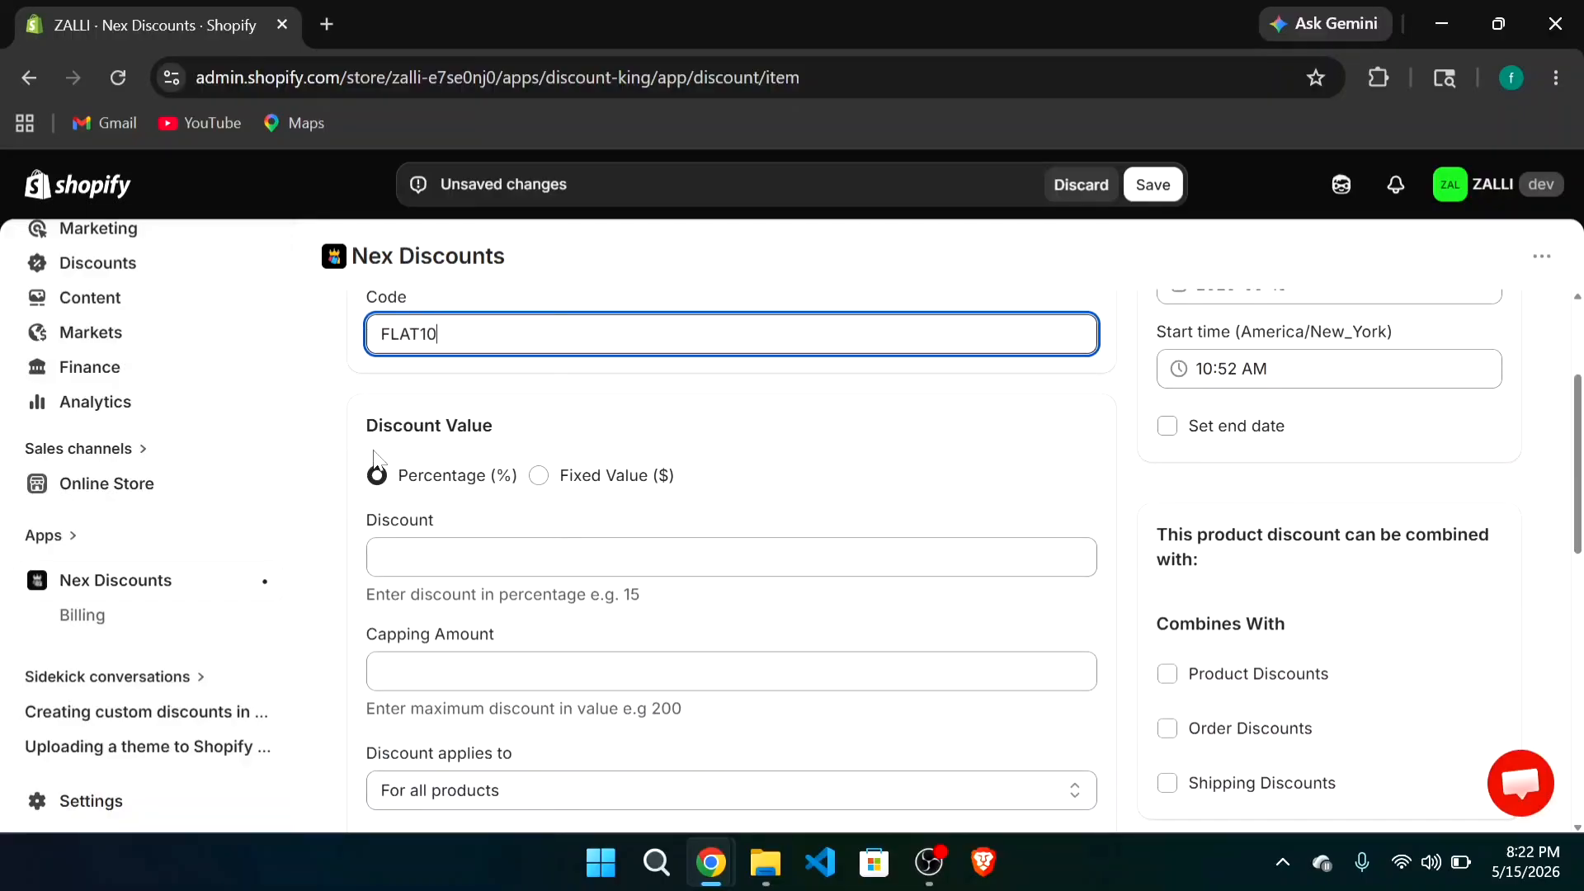
{"action": "left_click", "coordinate": [466, 557]}
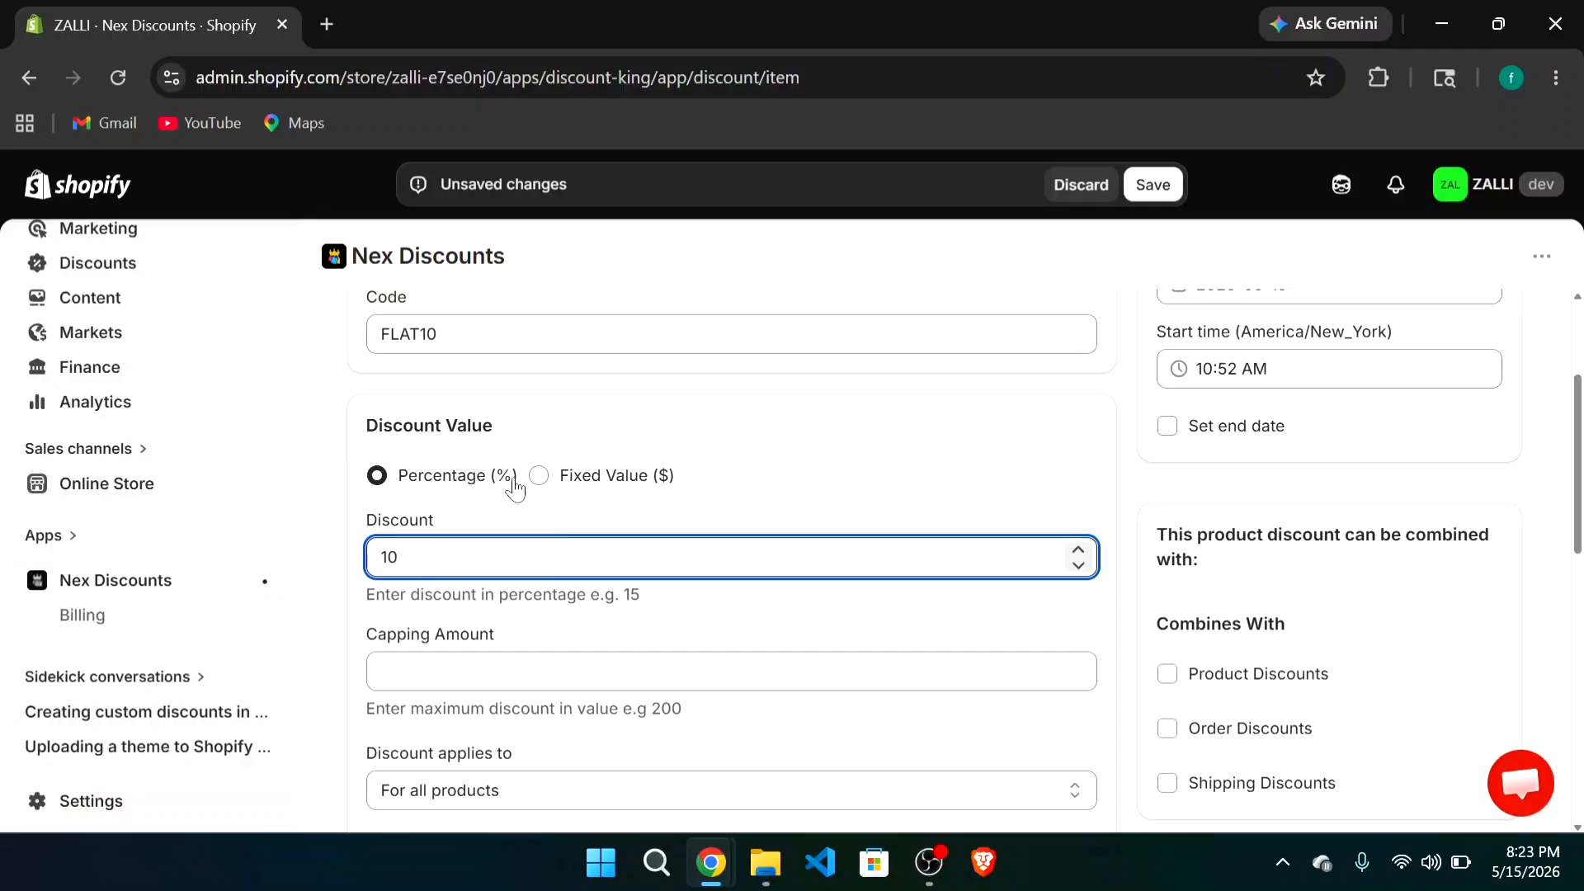
{"action": "left_click", "coordinate": [488, 509]}
{"action": "scroll", "coordinate": [489, 509], "scroll_direction": "down", "scroll_amount": 1}
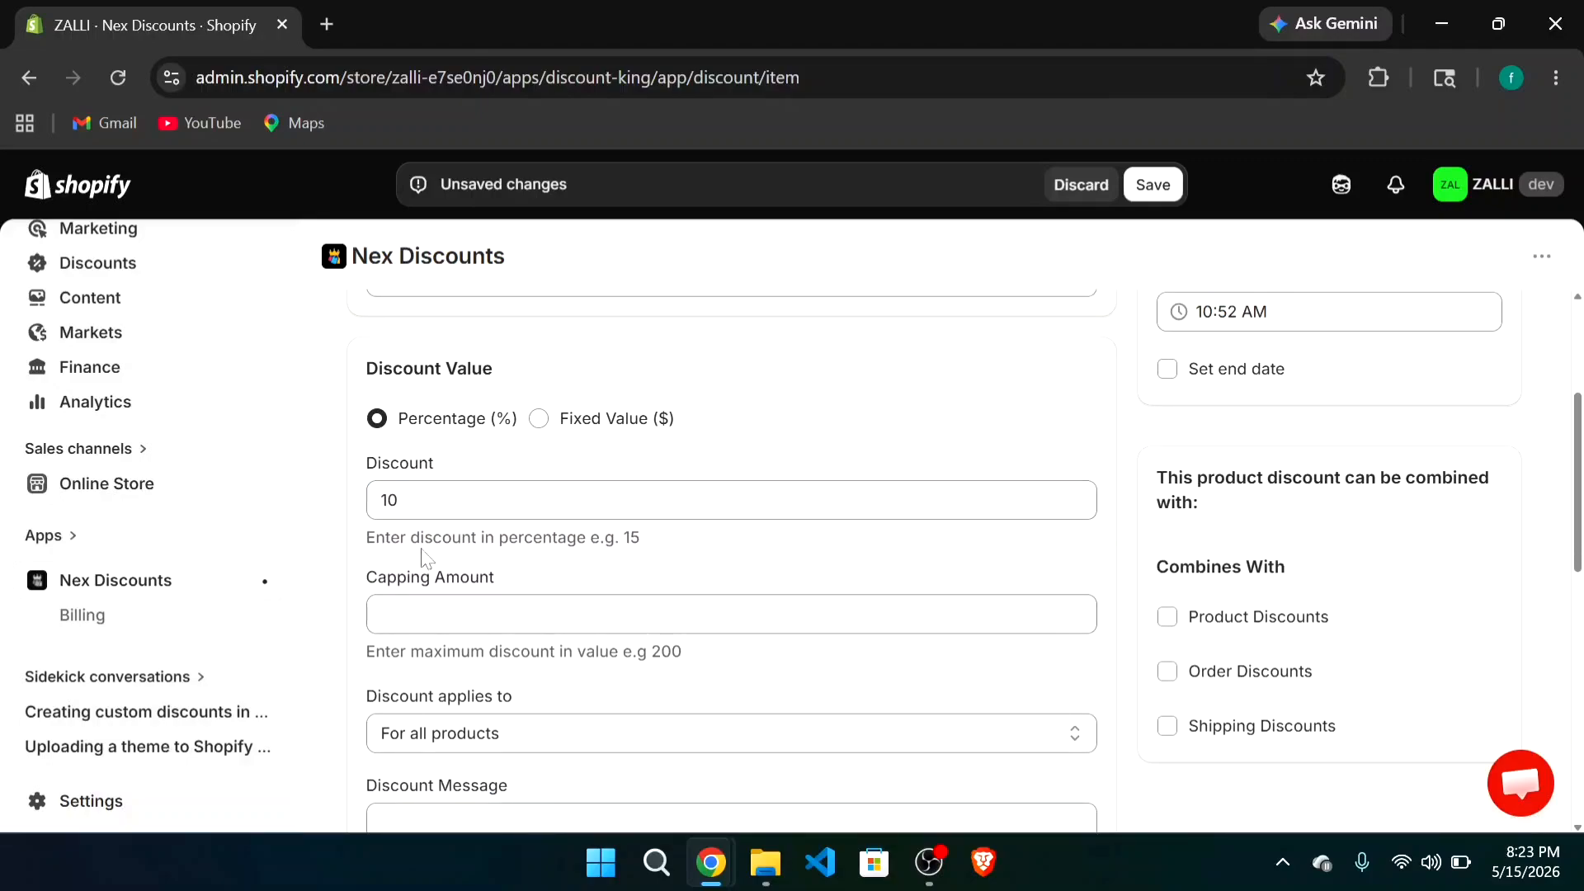
{"action": "scroll", "coordinate": [421, 558], "scroll_direction": "down", "scroll_amount": 1}
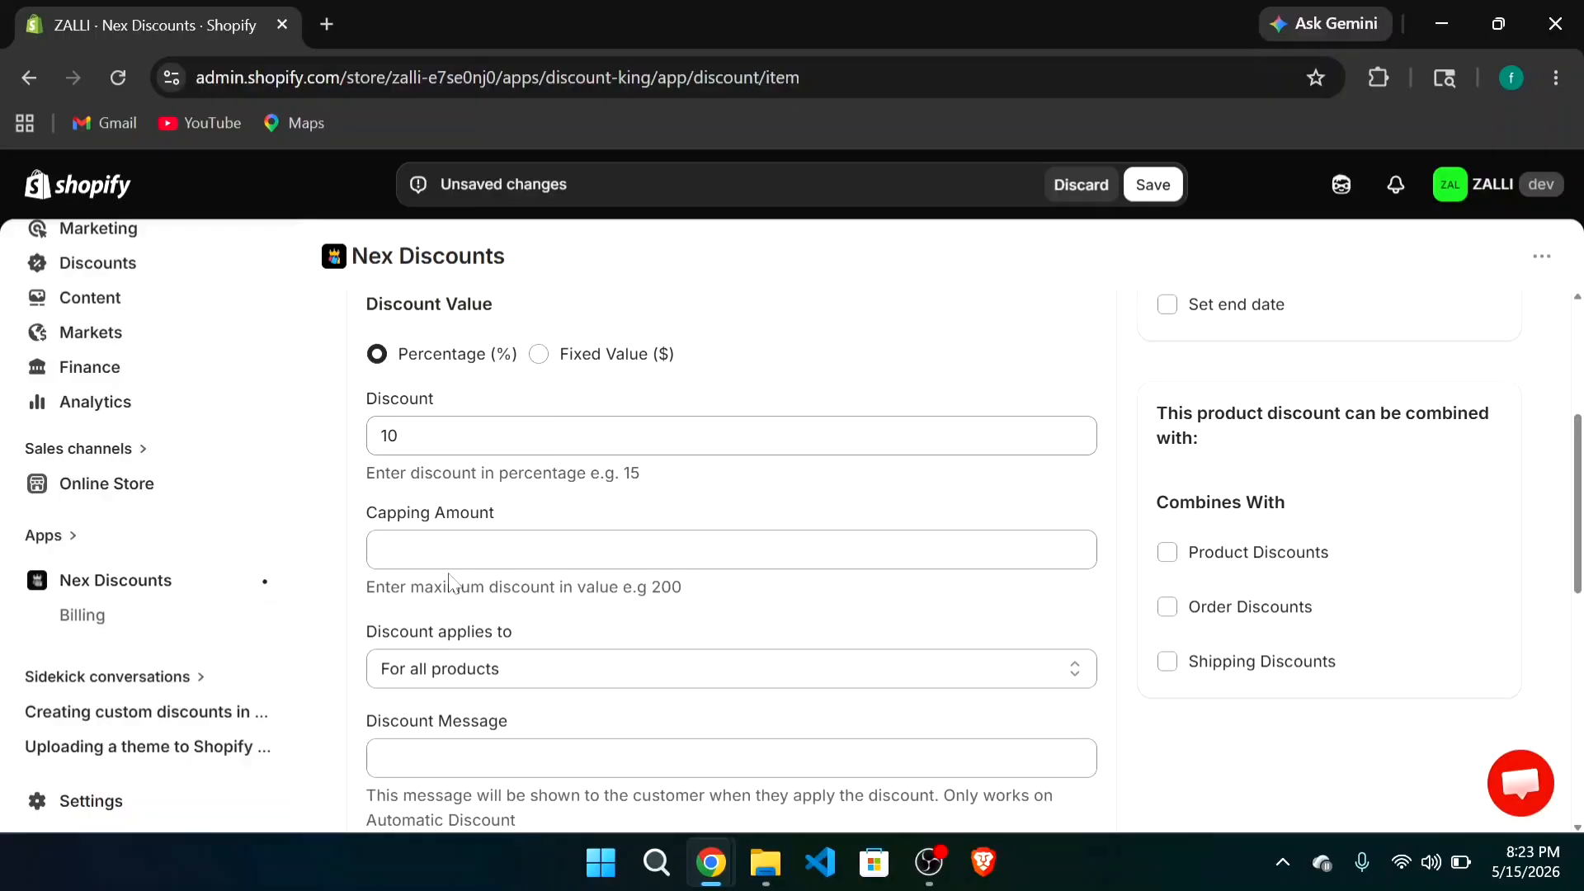
{"action": "left_click", "coordinate": [452, 551]}
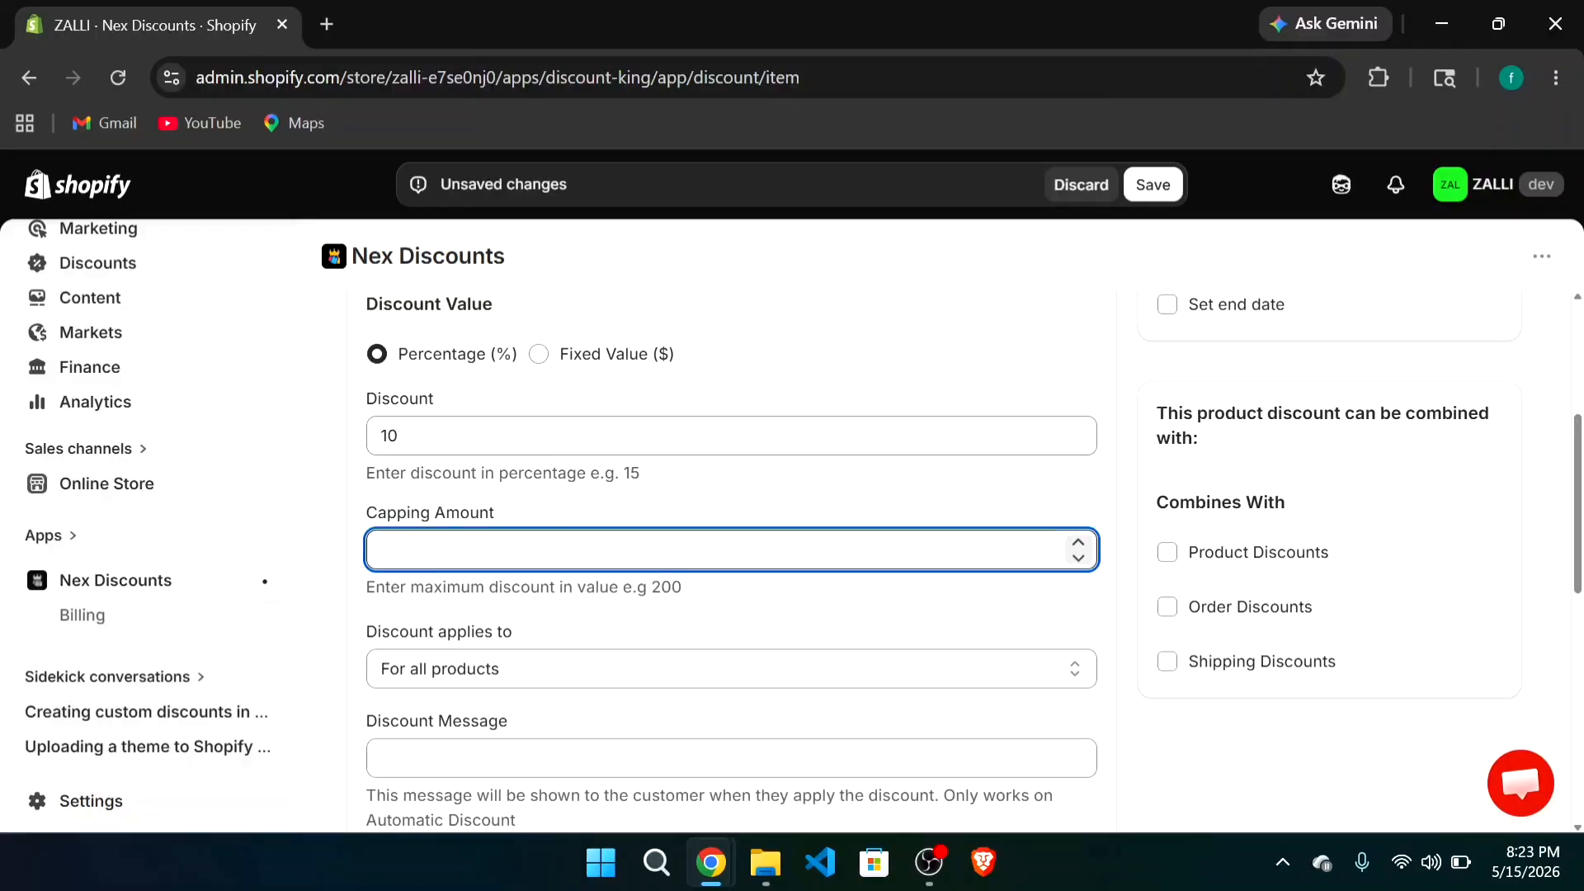
{"action": "left_click", "coordinate": [542, 512]}
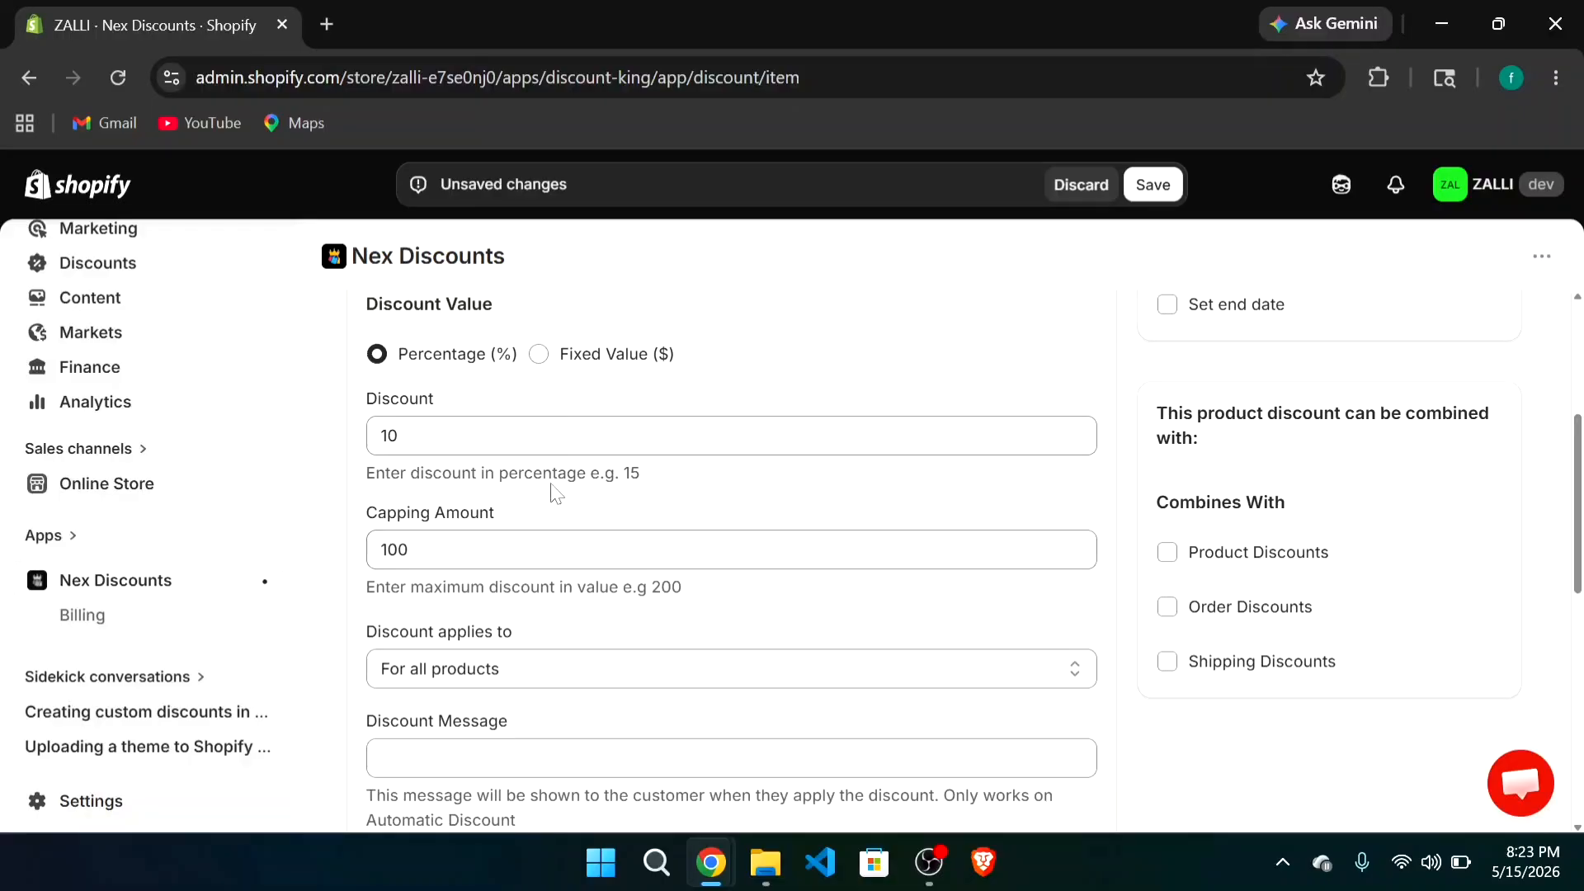
Step: Limit the discount to one use per customer under the maximum discount uses
{"action": "scroll", "coordinate": [534, 516], "scroll_direction": "down", "scroll_amount": 1}
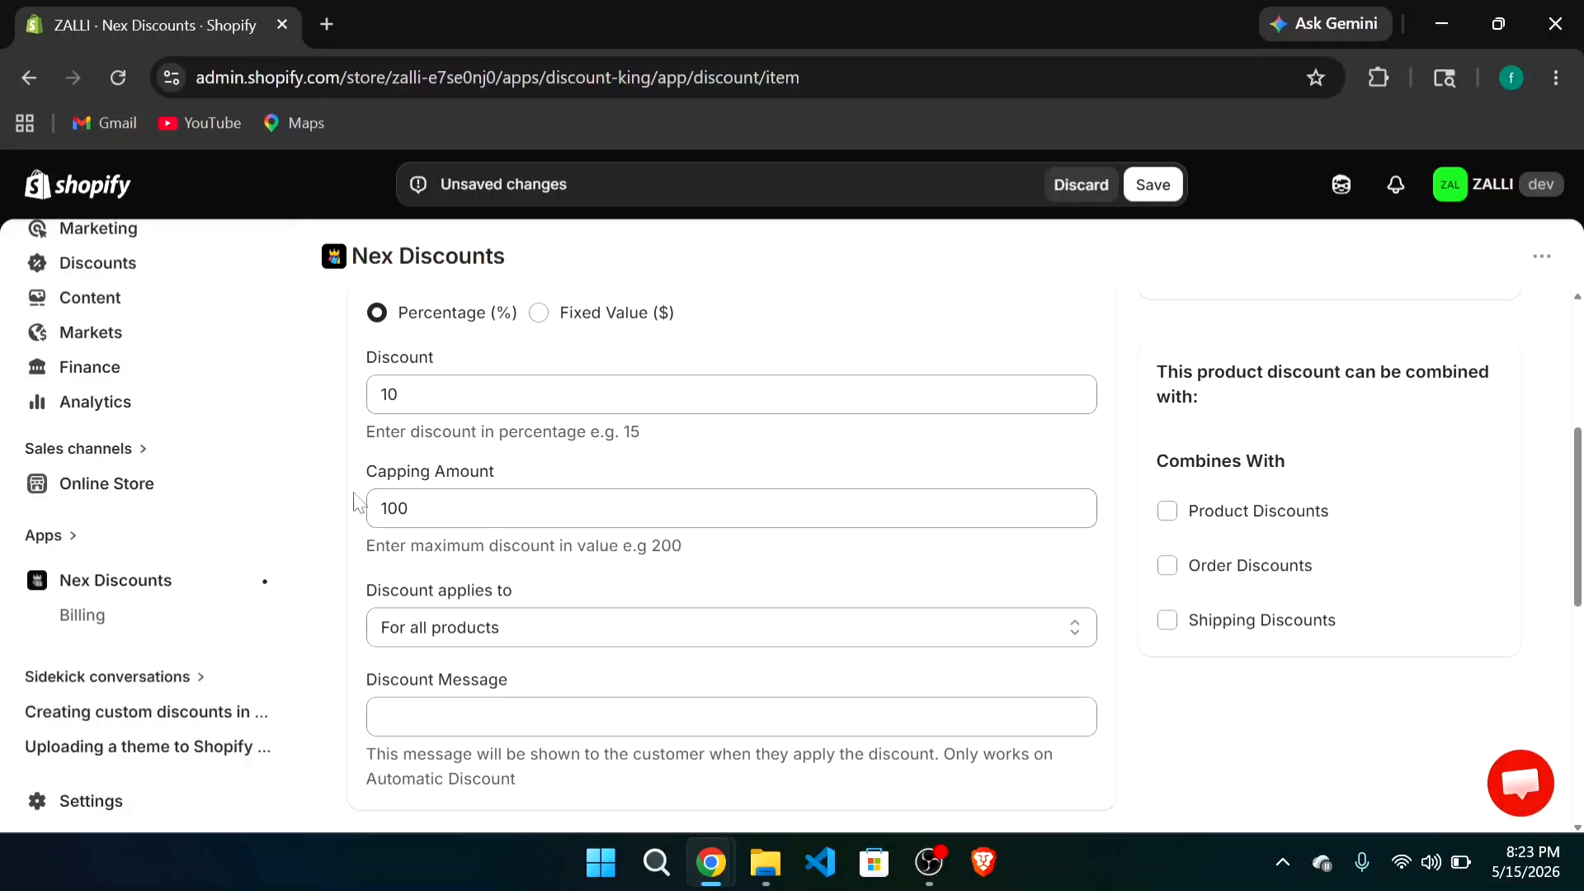
{"action": "scroll", "coordinate": [463, 537], "scroll_direction": "up", "scroll_amount": 3}
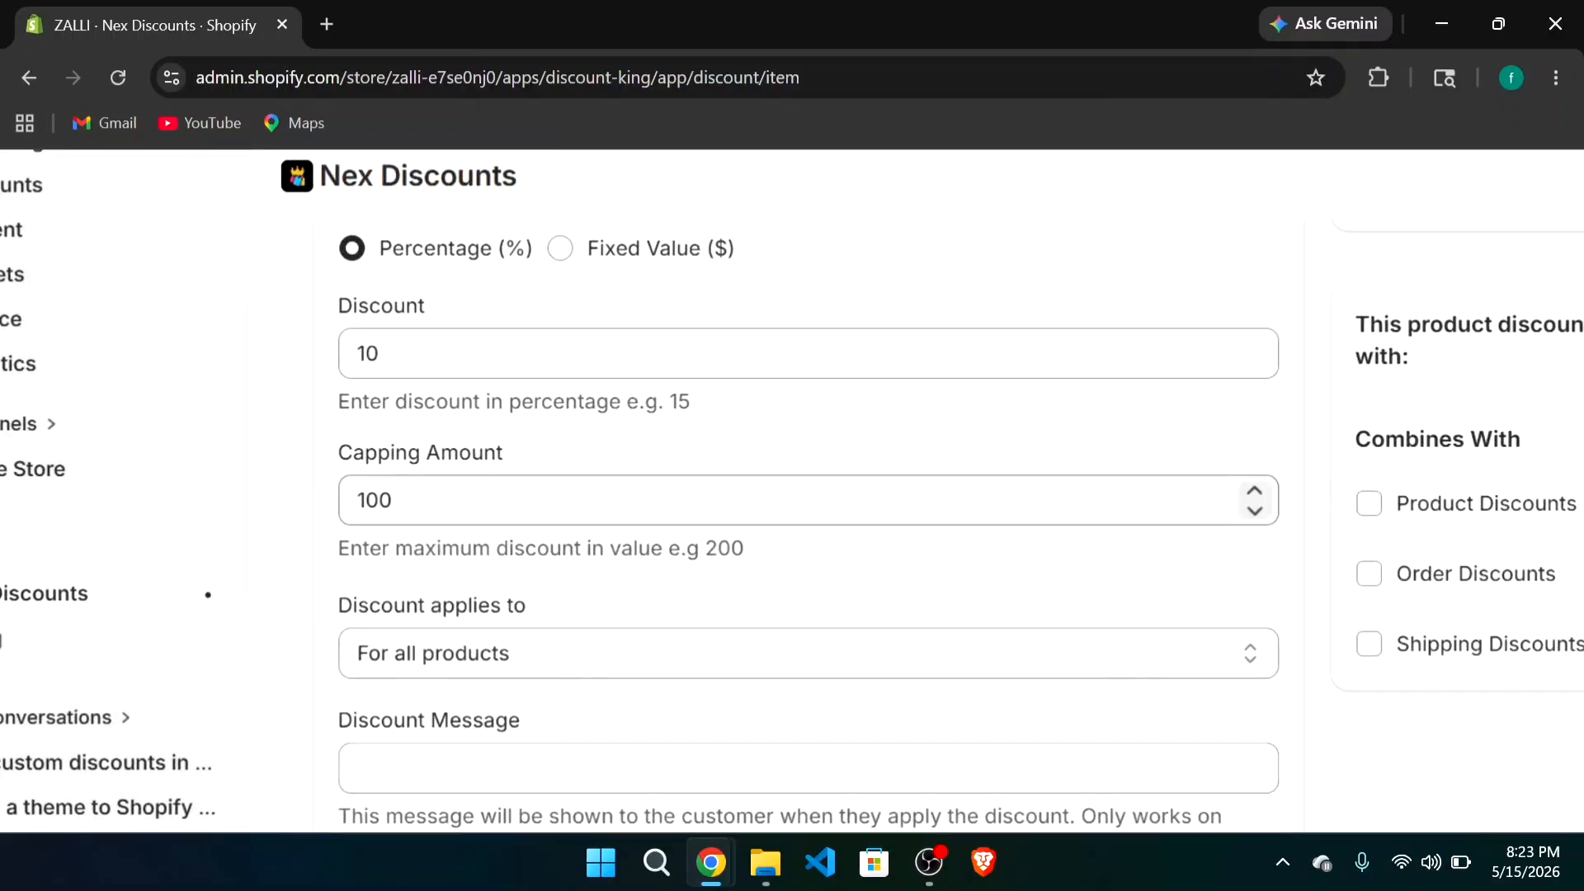
{"action": "scroll", "coordinate": [463, 537], "scroll_direction": "down", "scroll_amount": 3}
{"action": "scroll", "coordinate": [466, 577], "scroll_direction": "down", "scroll_amount": 1}
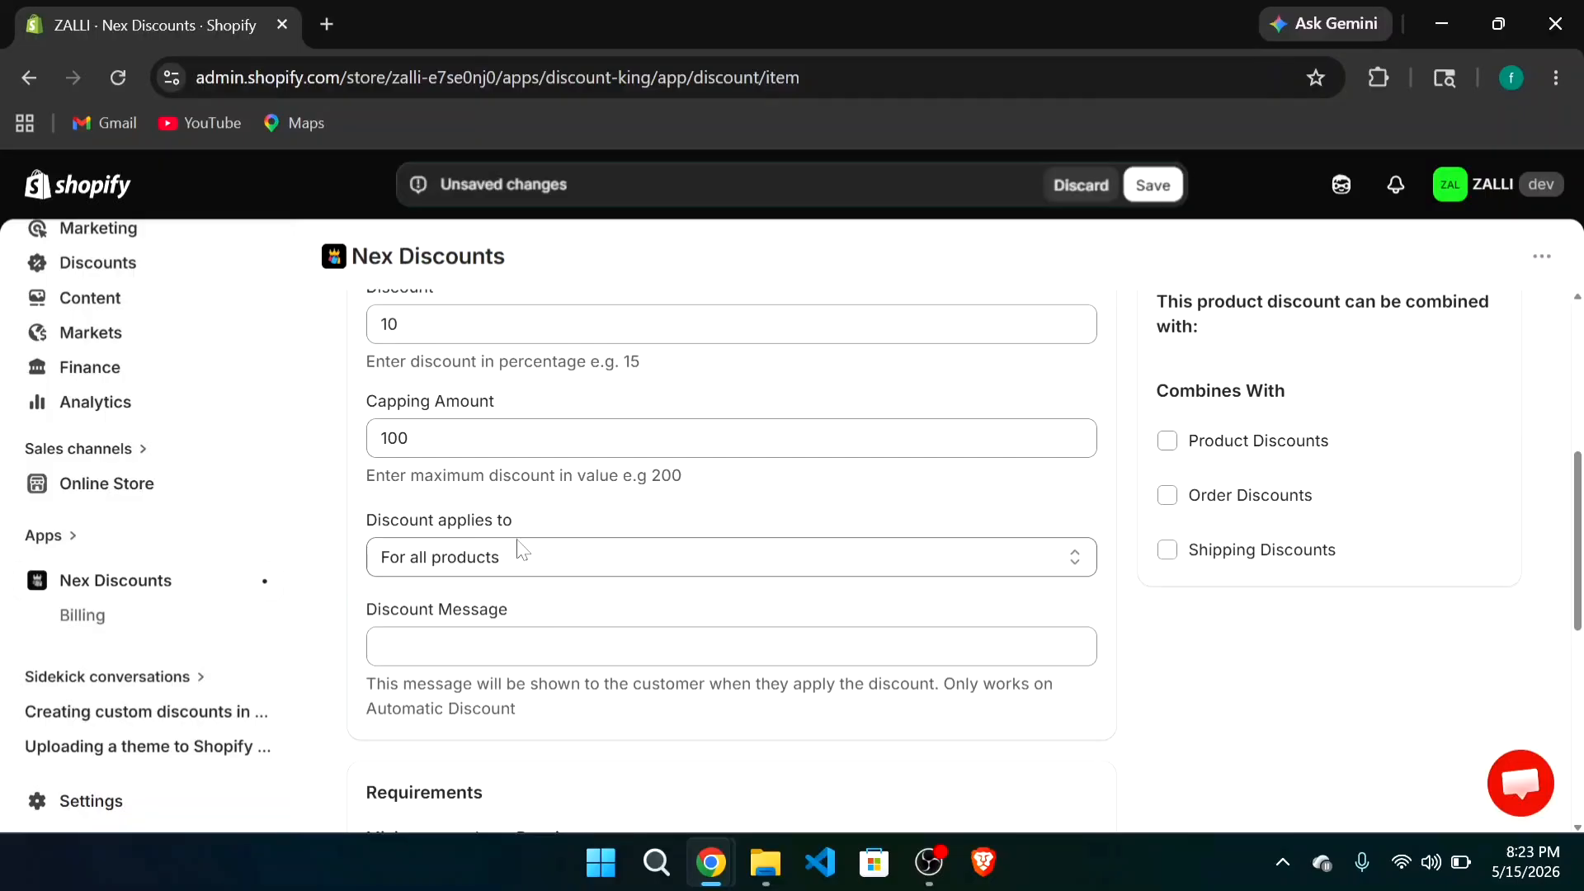
{"action": "scroll", "coordinate": [549, 575], "scroll_direction": "down", "scroll_amount": 1}
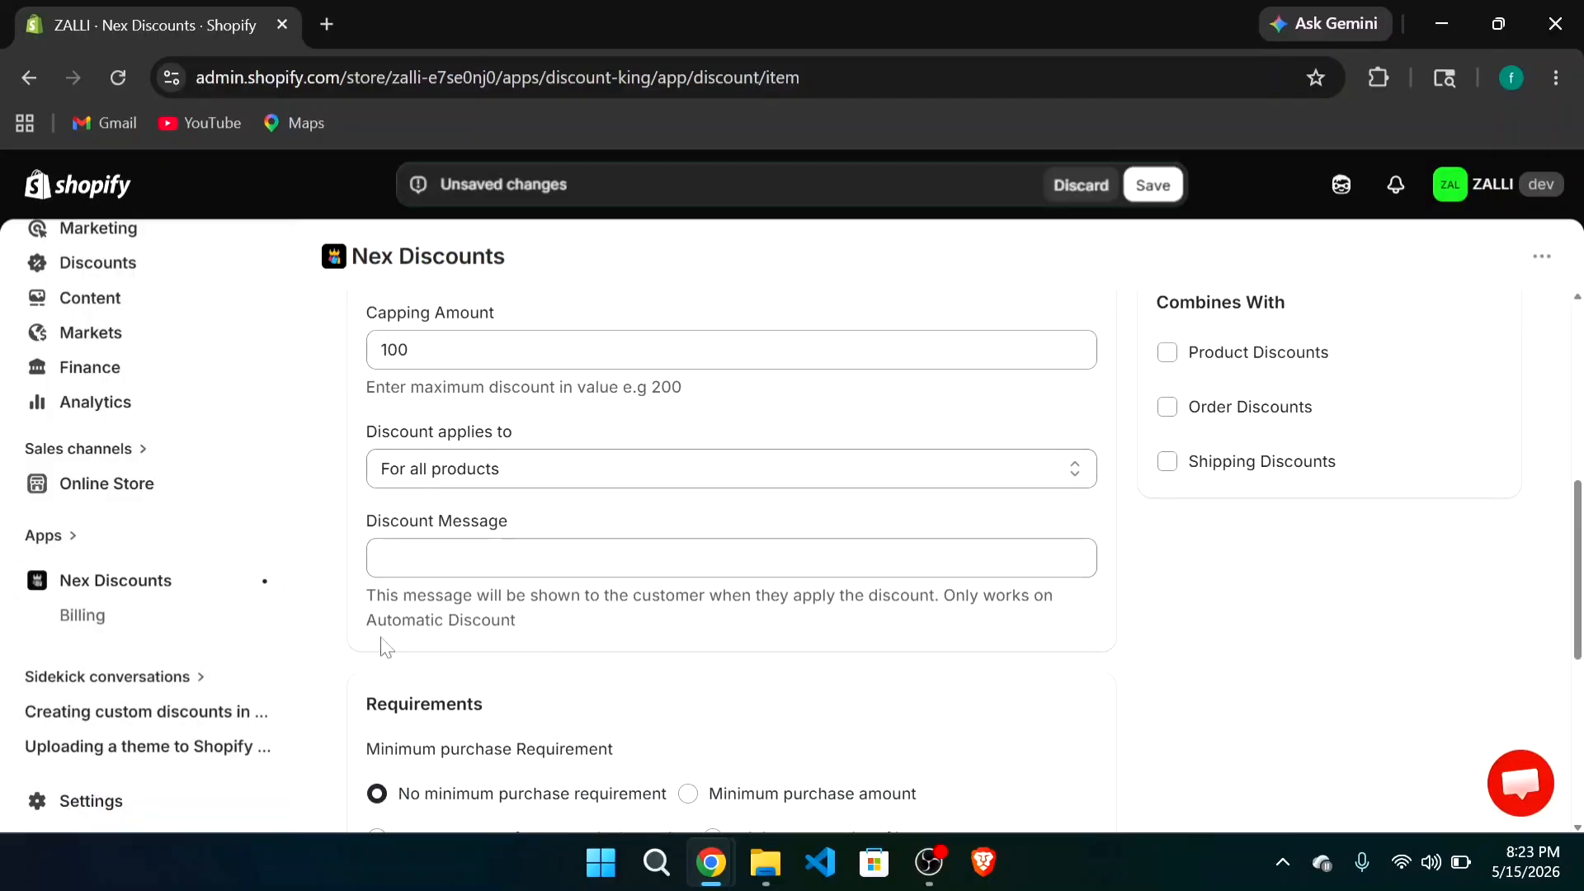
{"action": "scroll", "coordinate": [492, 647], "scroll_direction": "down", "scroll_amount": 2}
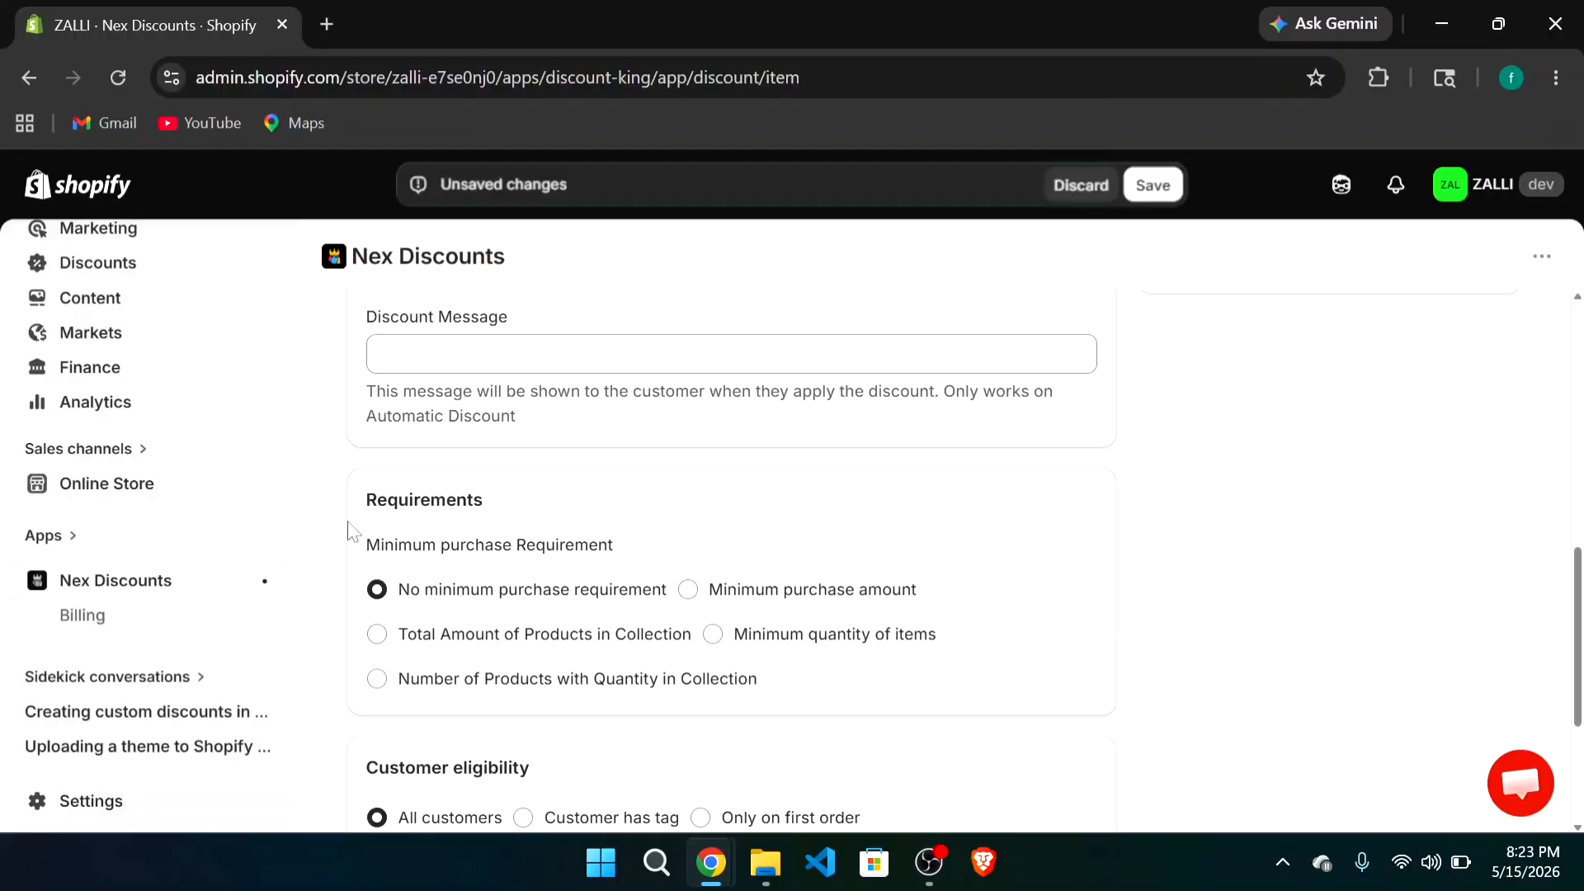
{"action": "scroll", "coordinate": [541, 618], "scroll_direction": "down", "scroll_amount": 1}
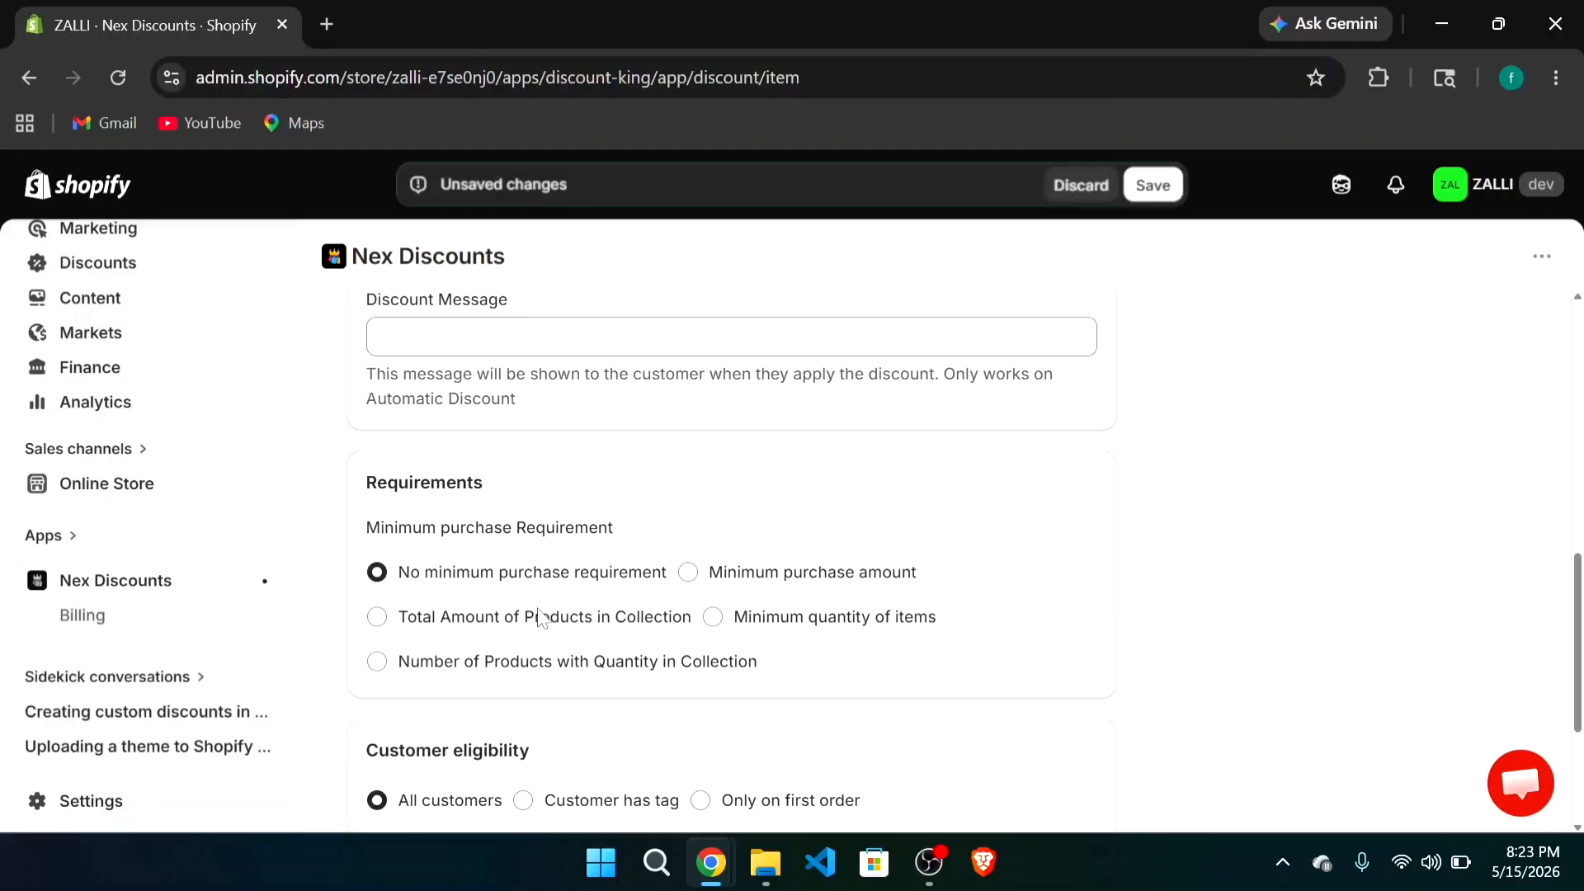
{"action": "scroll", "coordinate": [541, 618], "scroll_direction": "down", "scroll_amount": 2}
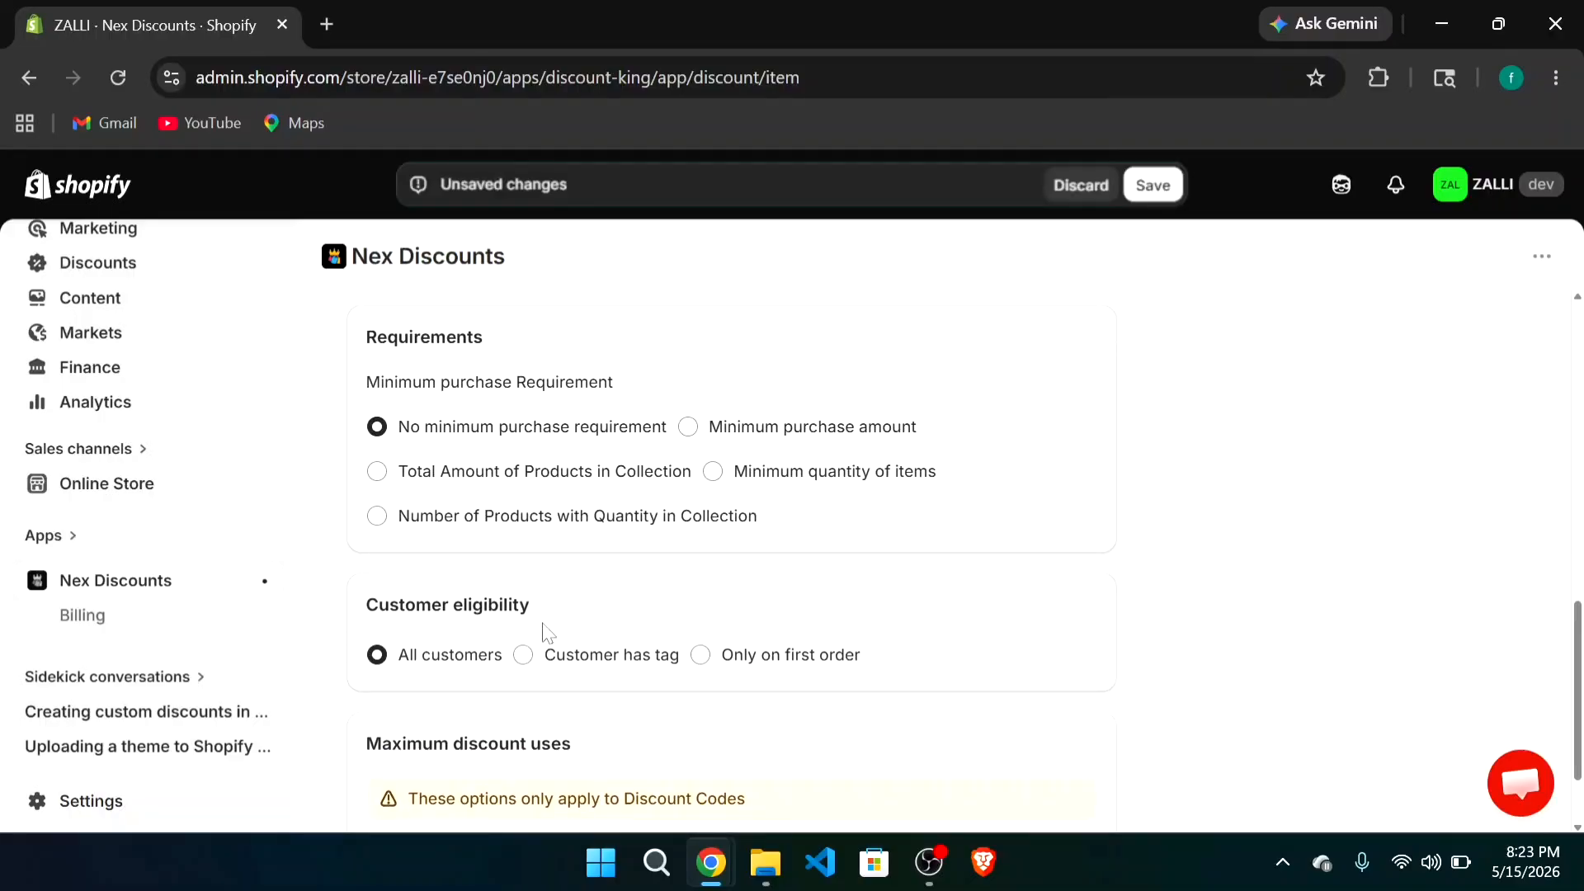
{"action": "scroll", "coordinate": [495, 697], "scroll_direction": "down", "scroll_amount": 2}
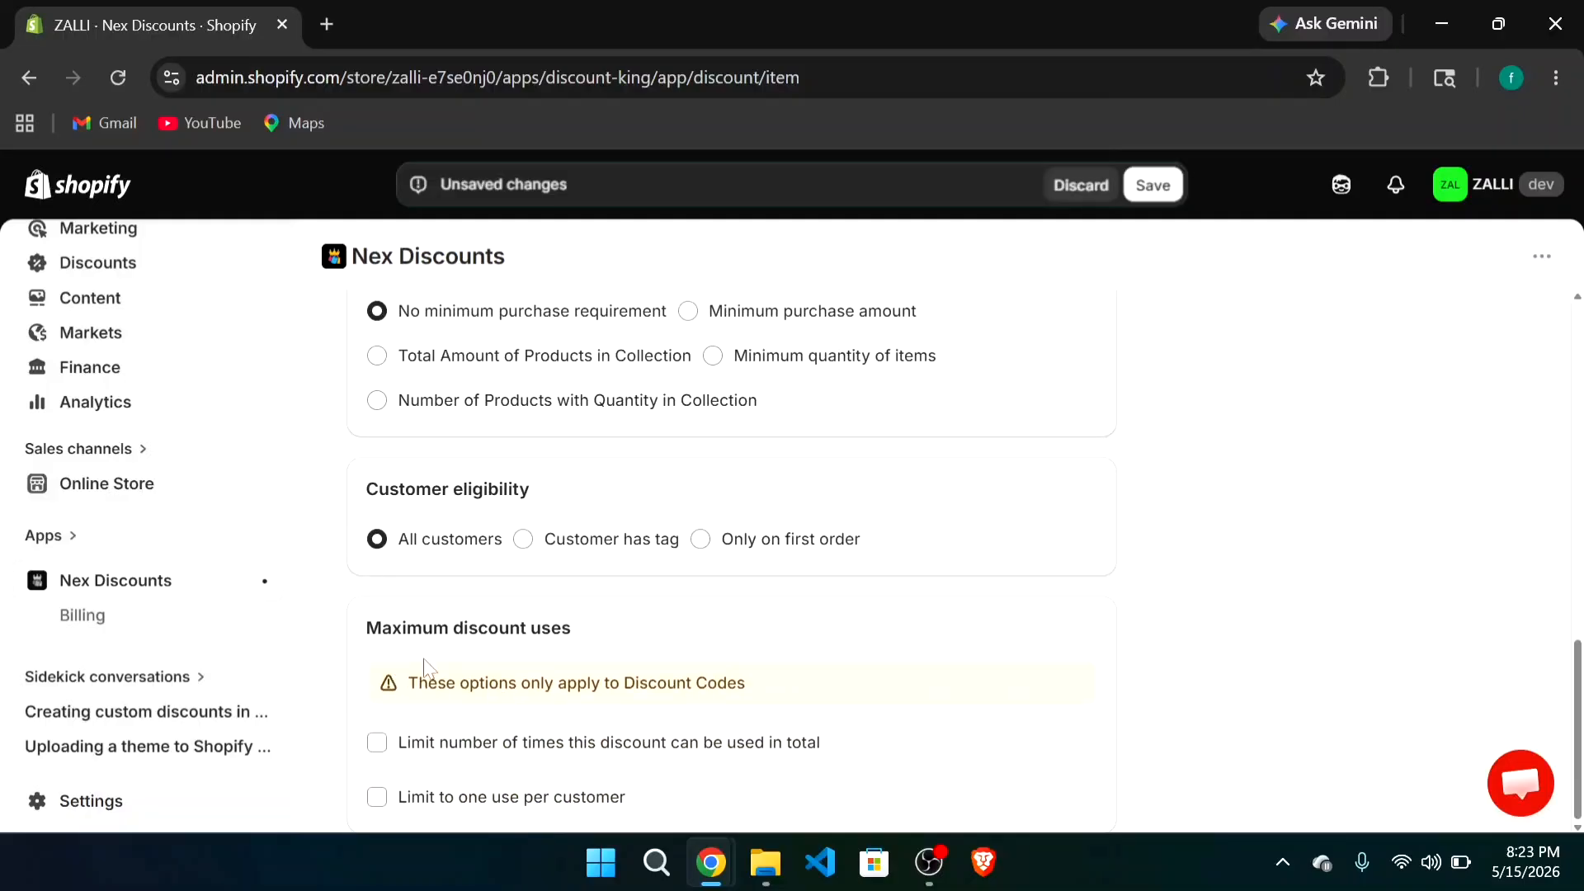
{"action": "left_click", "coordinate": [379, 799]}
Step: Enable an end date for the discount and set it to 2026-05-29
{"action": "scroll", "coordinate": [1164, 462], "scroll_direction": "up", "scroll_amount": 5}
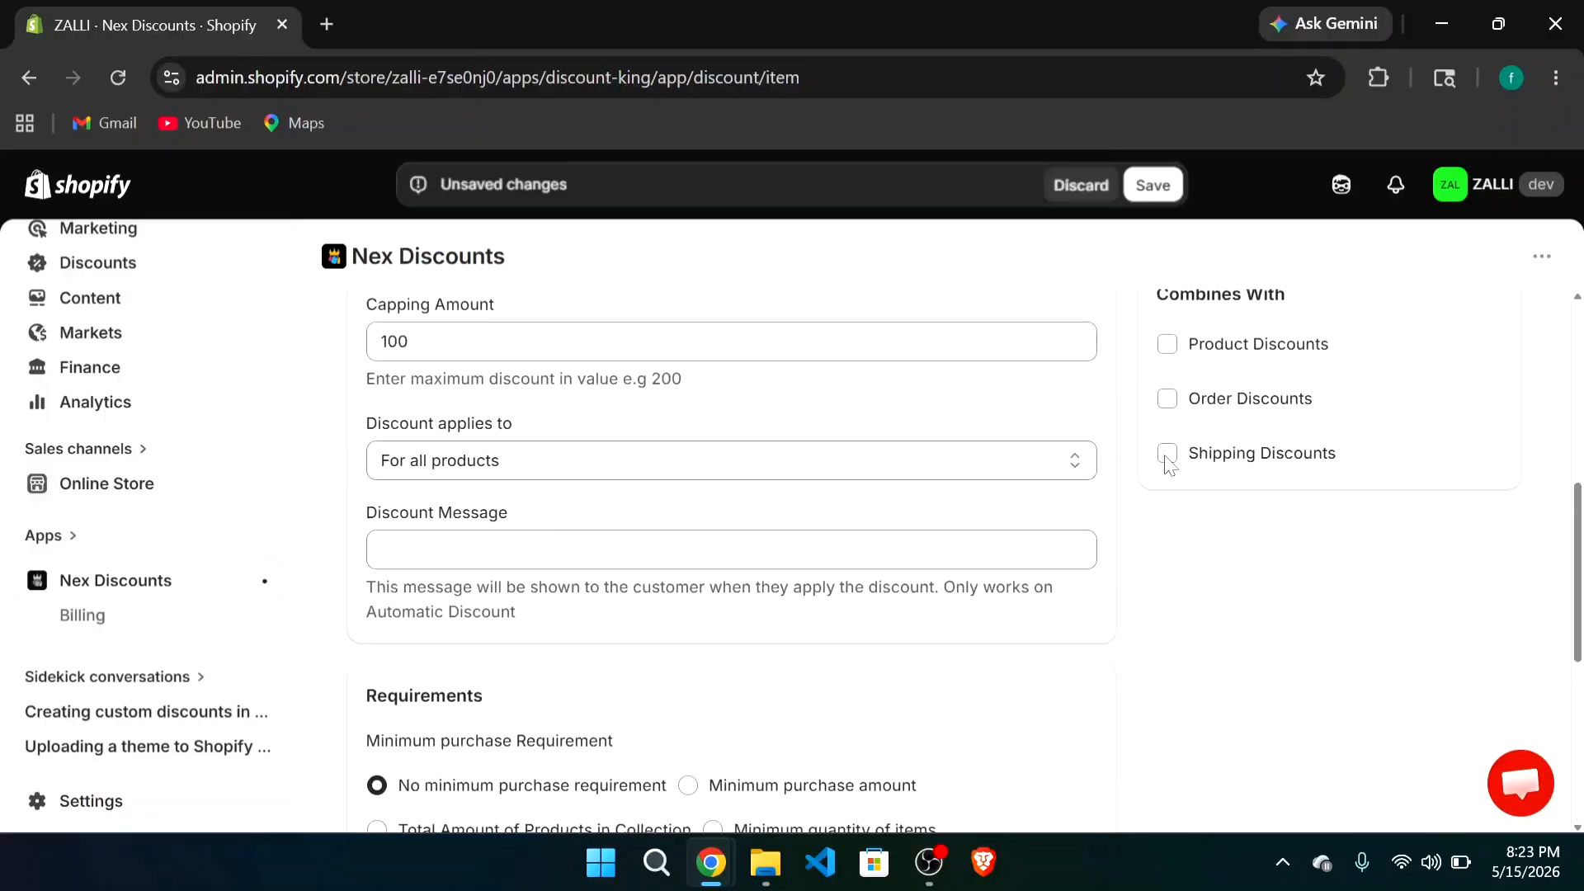
{"action": "scroll", "coordinate": [1167, 458], "scroll_direction": "up", "scroll_amount": 6}
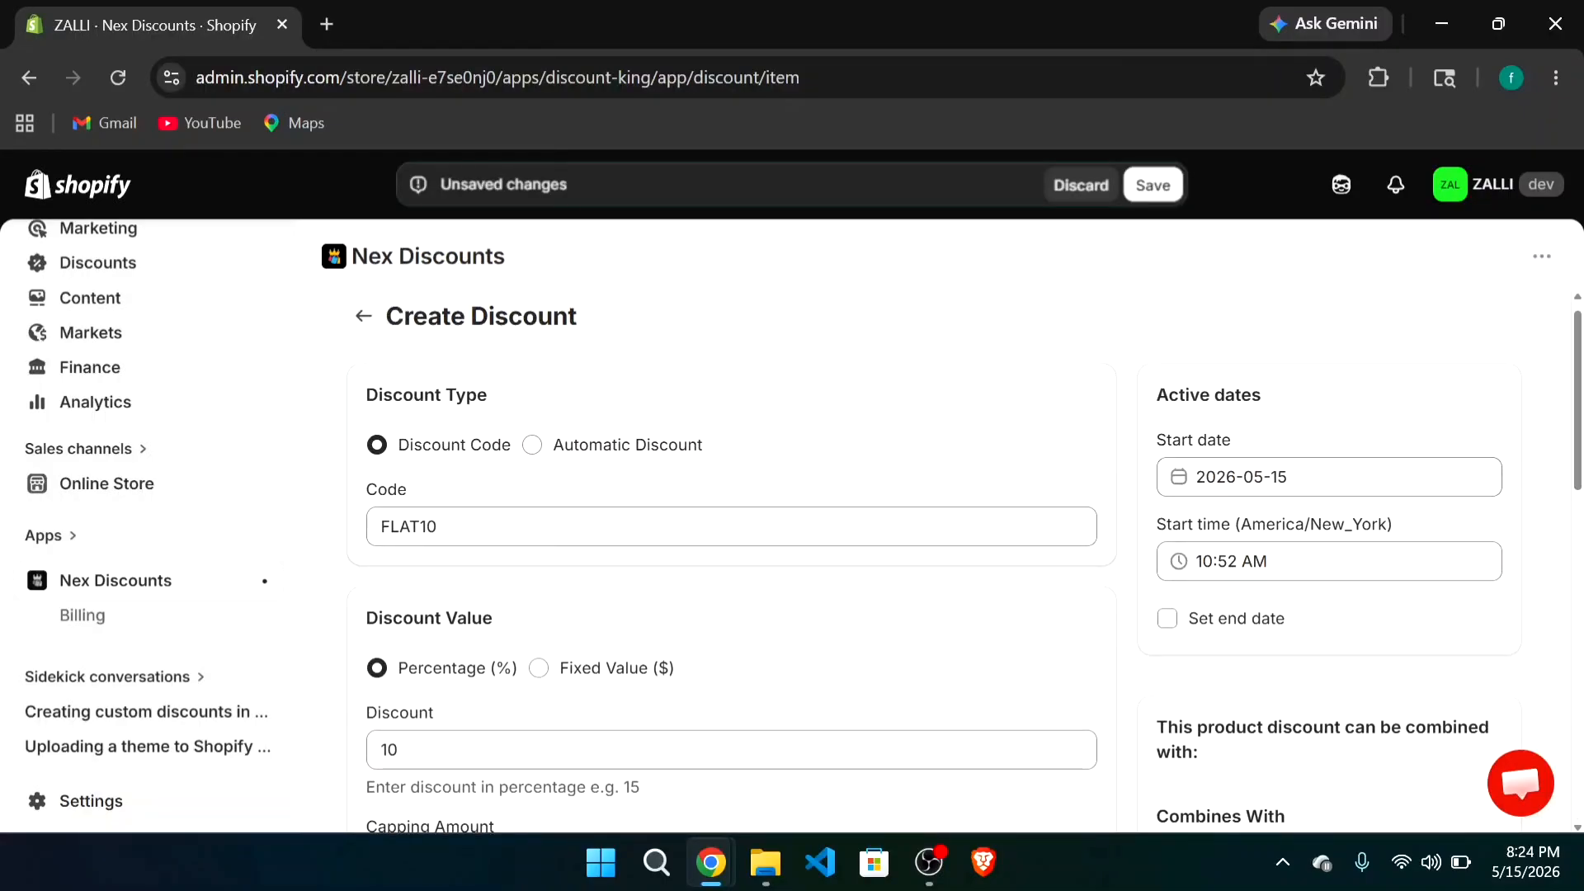
{"action": "left_click", "coordinate": [1168, 620]}
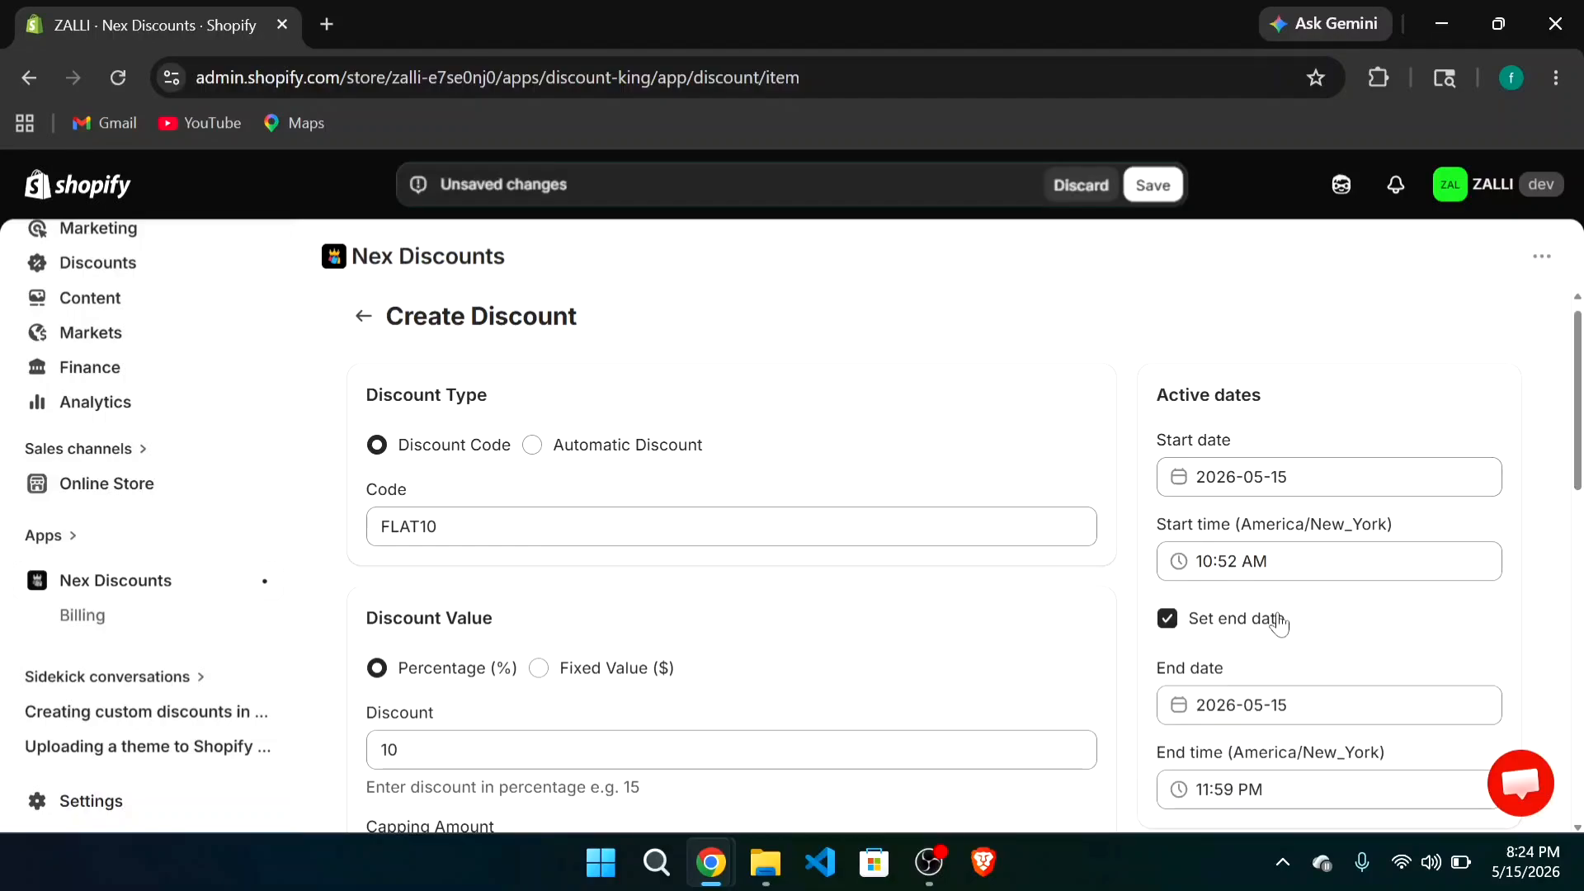
{"action": "scroll", "coordinate": [1279, 624], "scroll_direction": "down", "scroll_amount": 2}
{"action": "left_click", "coordinate": [1402, 554]}
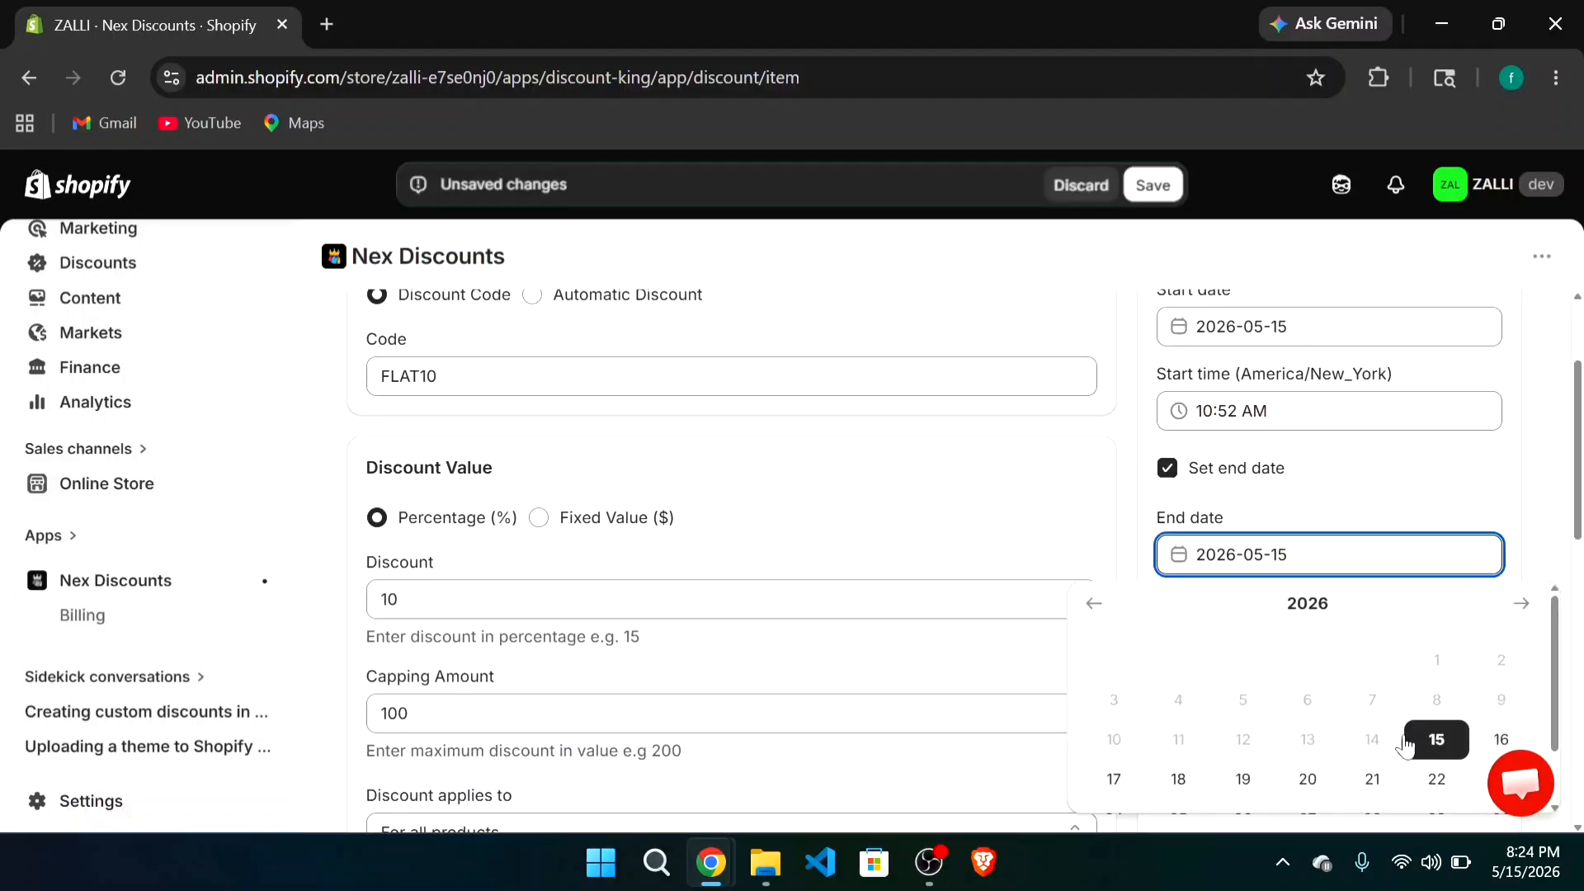
{"action": "scroll", "coordinate": [1375, 744], "scroll_direction": "down", "scroll_amount": 1}
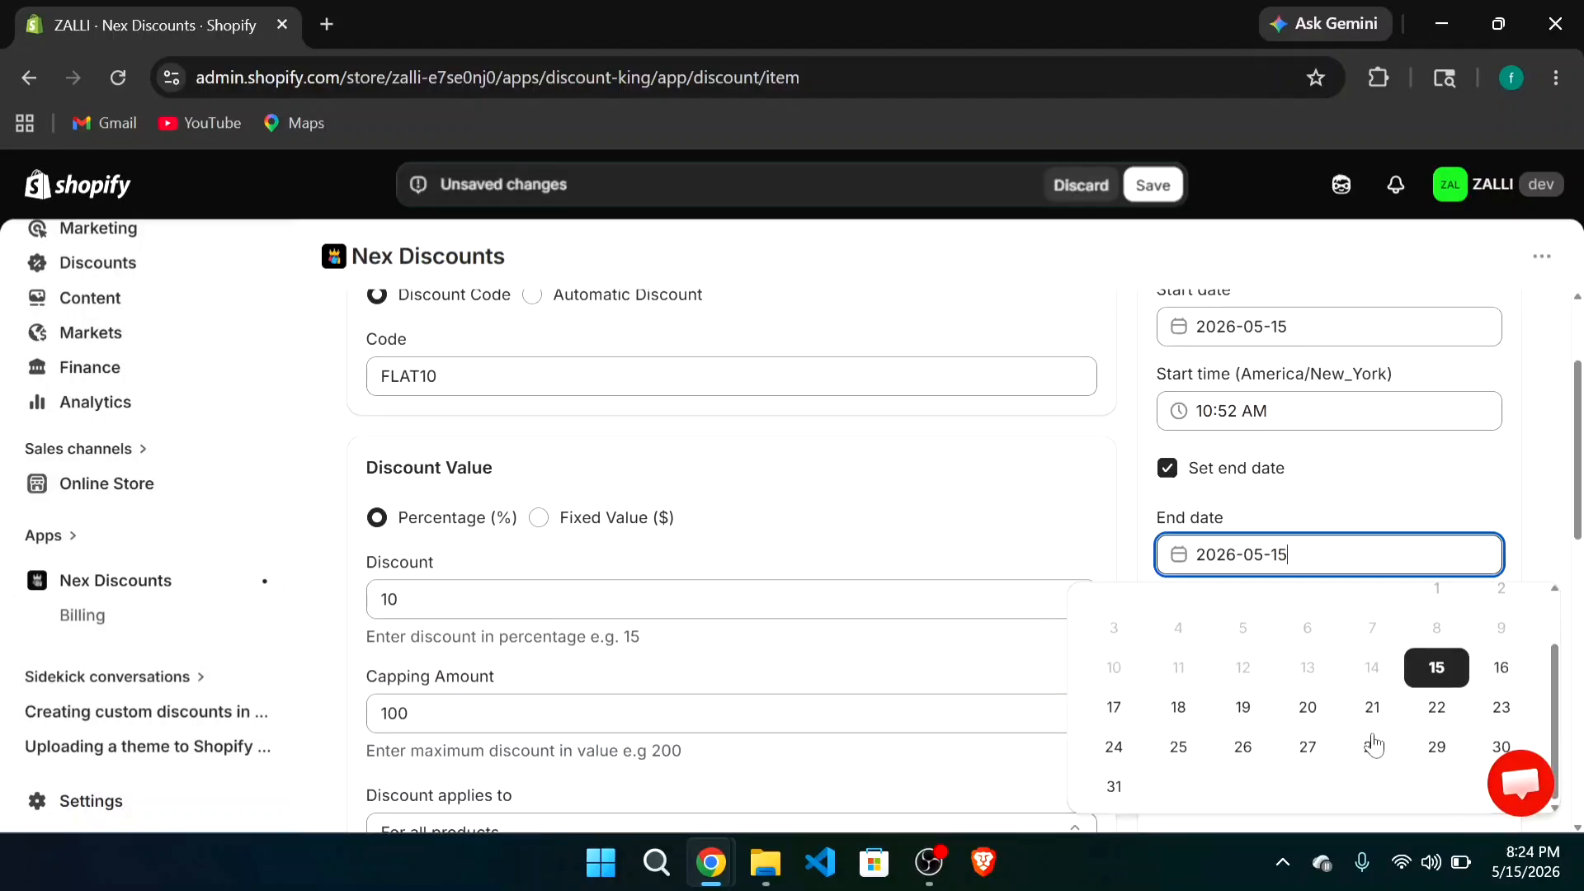
{"action": "left_click", "coordinate": [1436, 748]}
Step: Allow the discount to combine with product, order and shipping discounts
{"action": "scroll", "coordinate": [1437, 752], "scroll_direction": "down", "scroll_amount": 2}
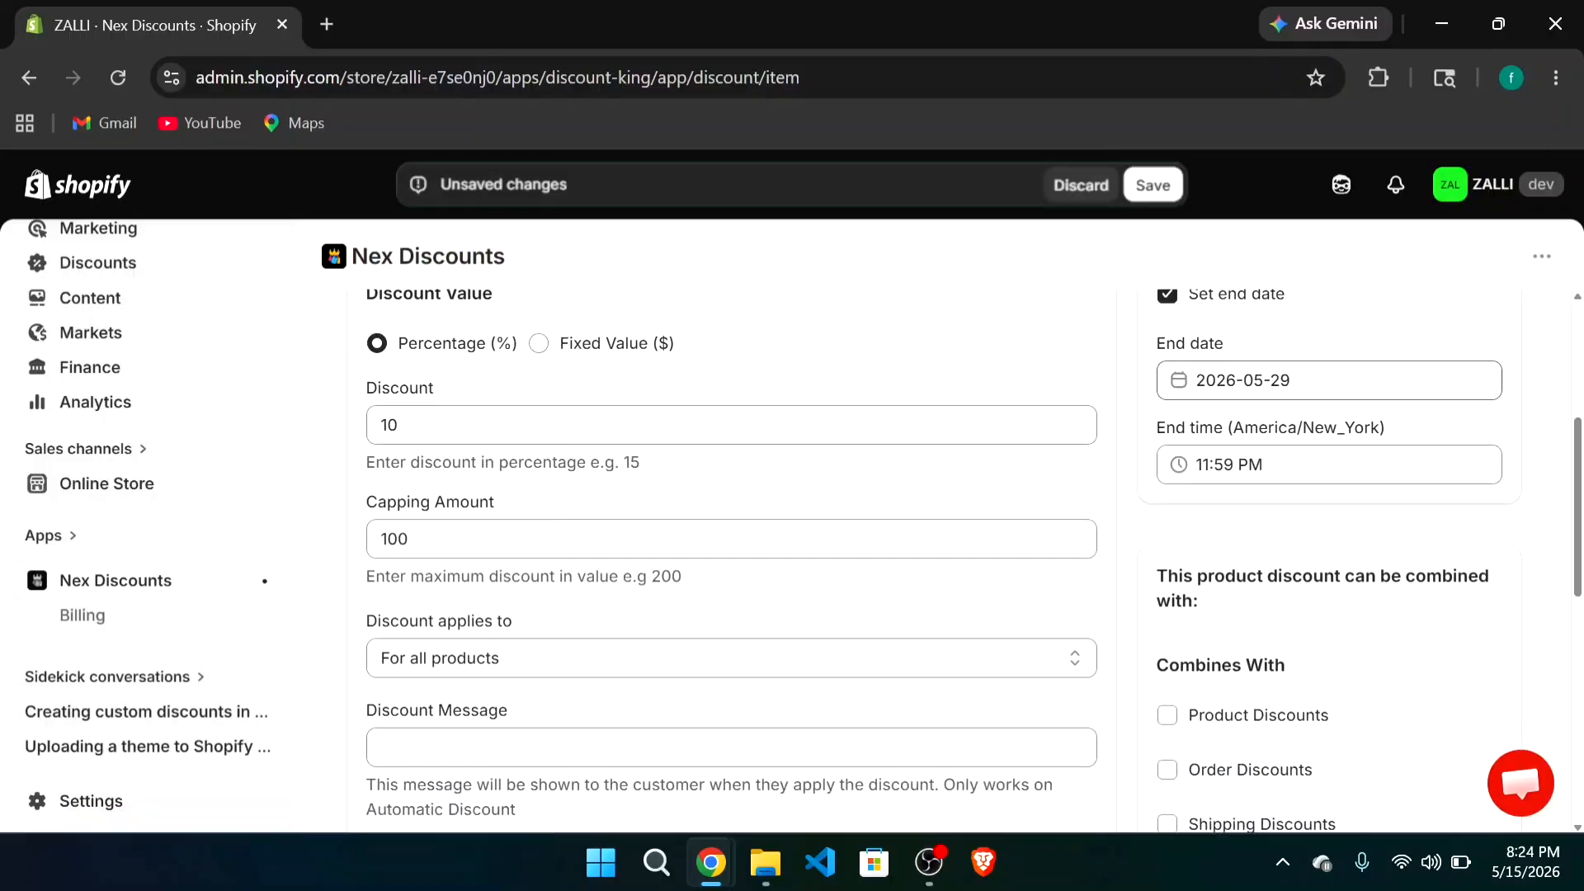
{"action": "scroll", "coordinate": [931, 560], "scroll_direction": "down", "scroll_amount": 2}
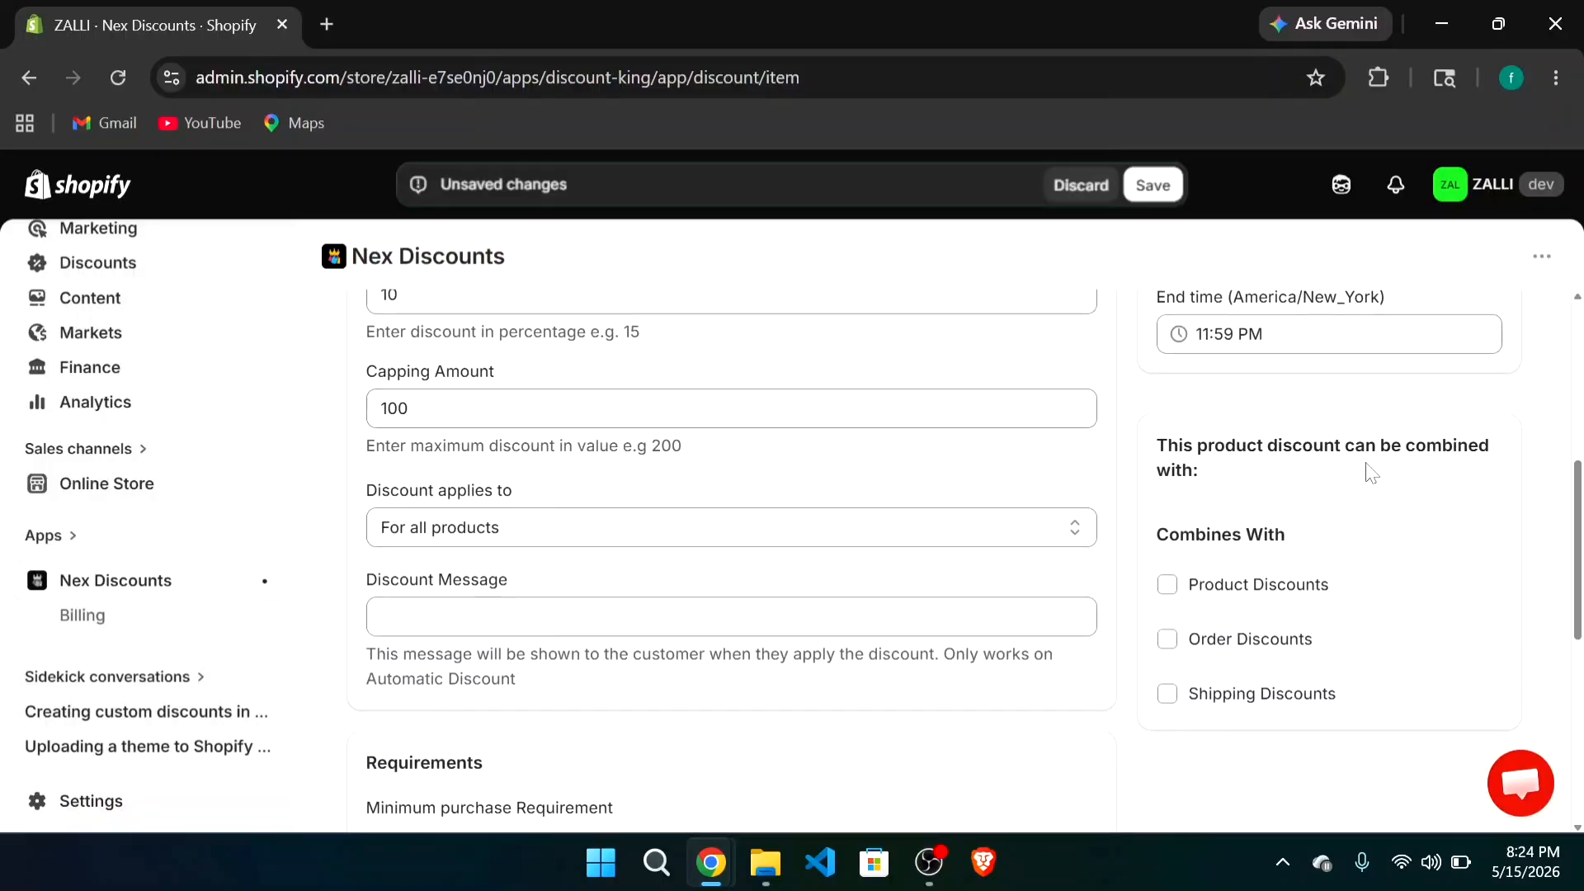
{"action": "left_click", "coordinate": [1166, 585]}
{"action": "left_click", "coordinate": [1167, 640]}
{"action": "left_click", "coordinate": [1168, 693]}
Step: Save the new discount and review its saved settings
{"action": "scroll", "coordinate": [1287, 561], "scroll_direction": "up", "scroll_amount": 5}
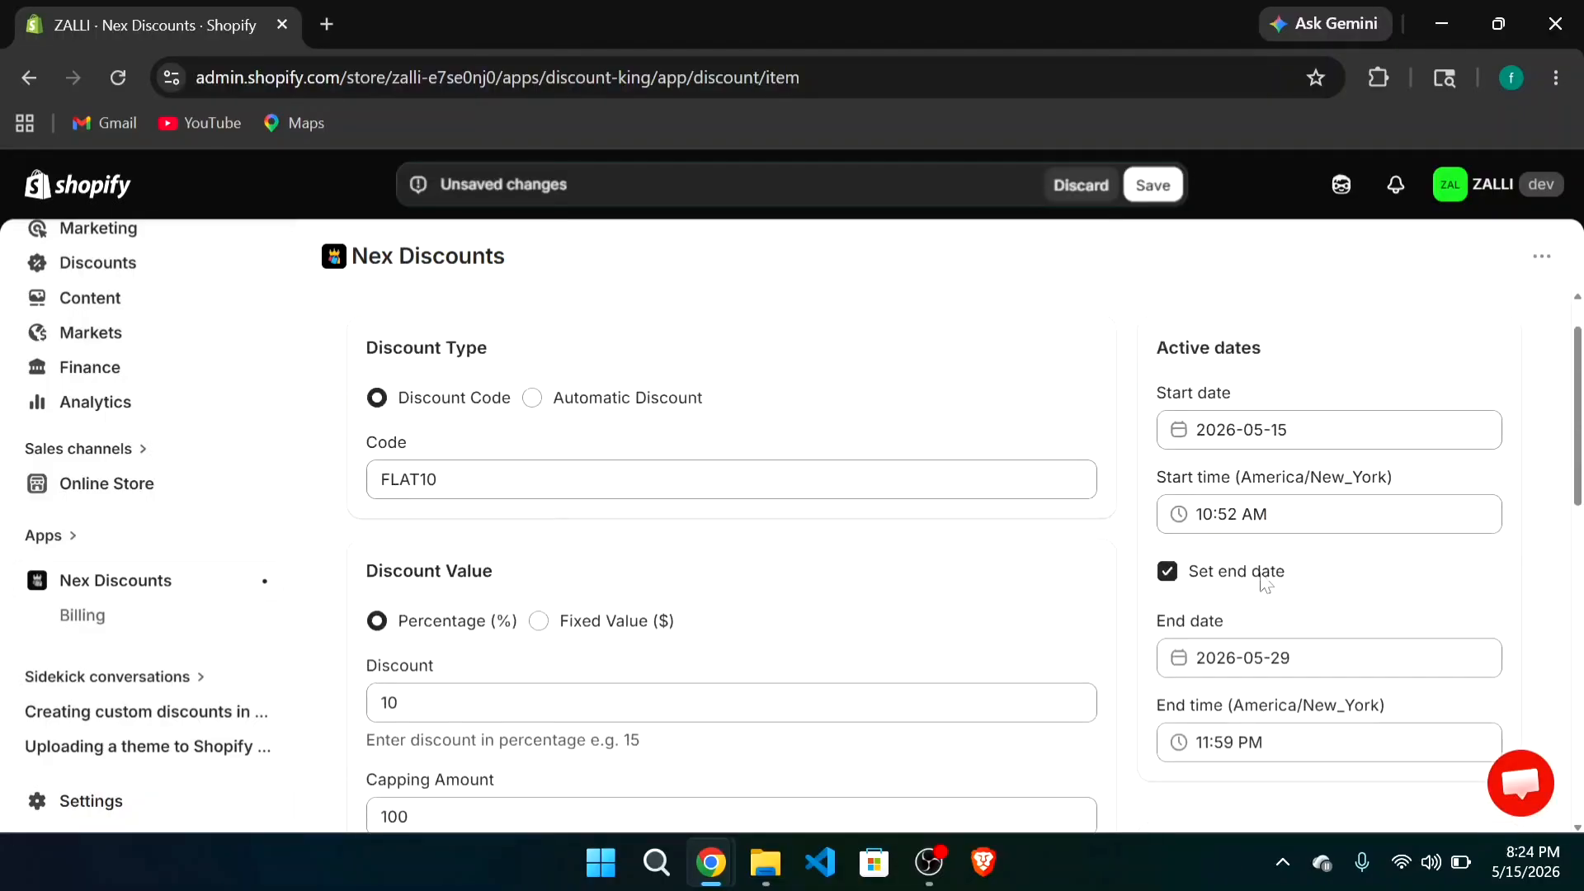
{"action": "scroll", "coordinate": [1266, 582], "scroll_direction": "up", "scroll_amount": 1}
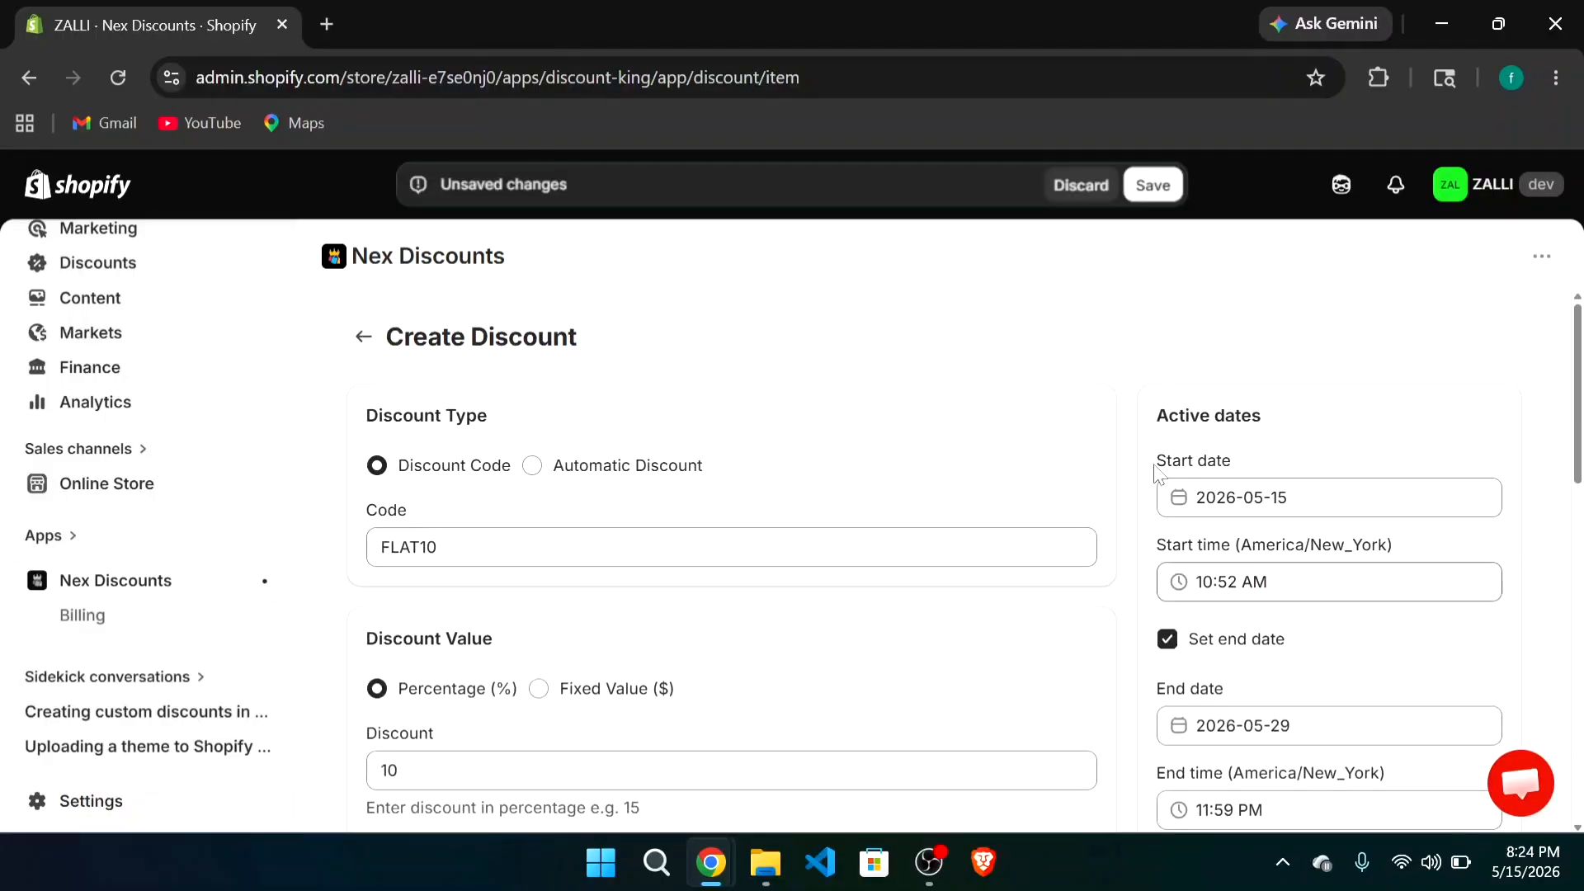
{"action": "left_click", "coordinate": [1171, 191]}
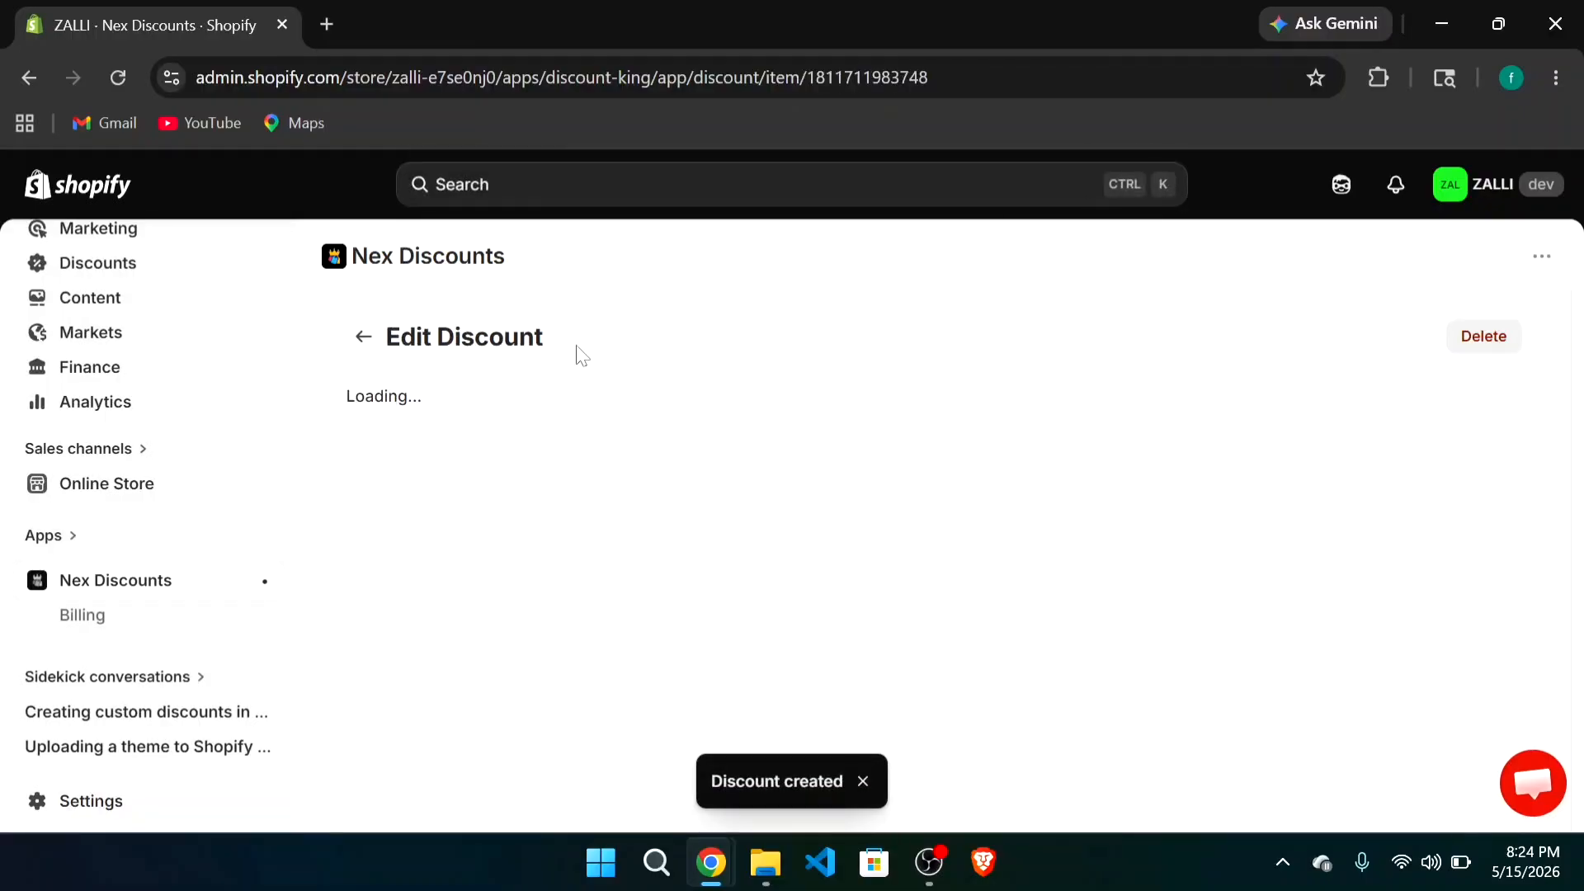
{"action": "scroll", "coordinate": [712, 507], "scroll_direction": "down", "scroll_amount": 5}
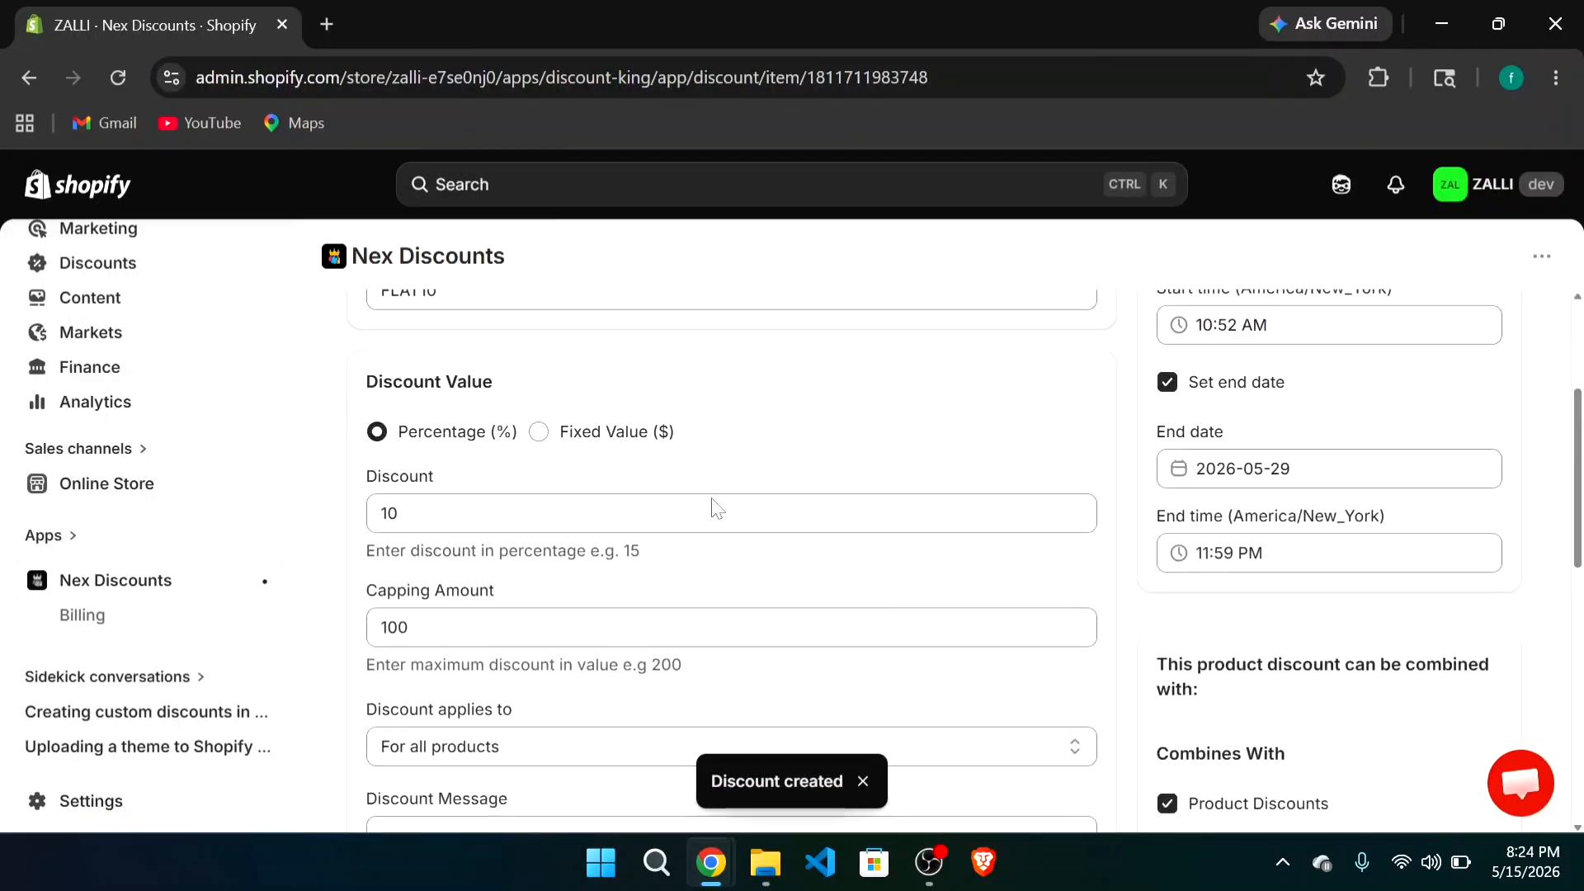
{"action": "scroll", "coordinate": [713, 507], "scroll_direction": "up", "scroll_amount": 3}
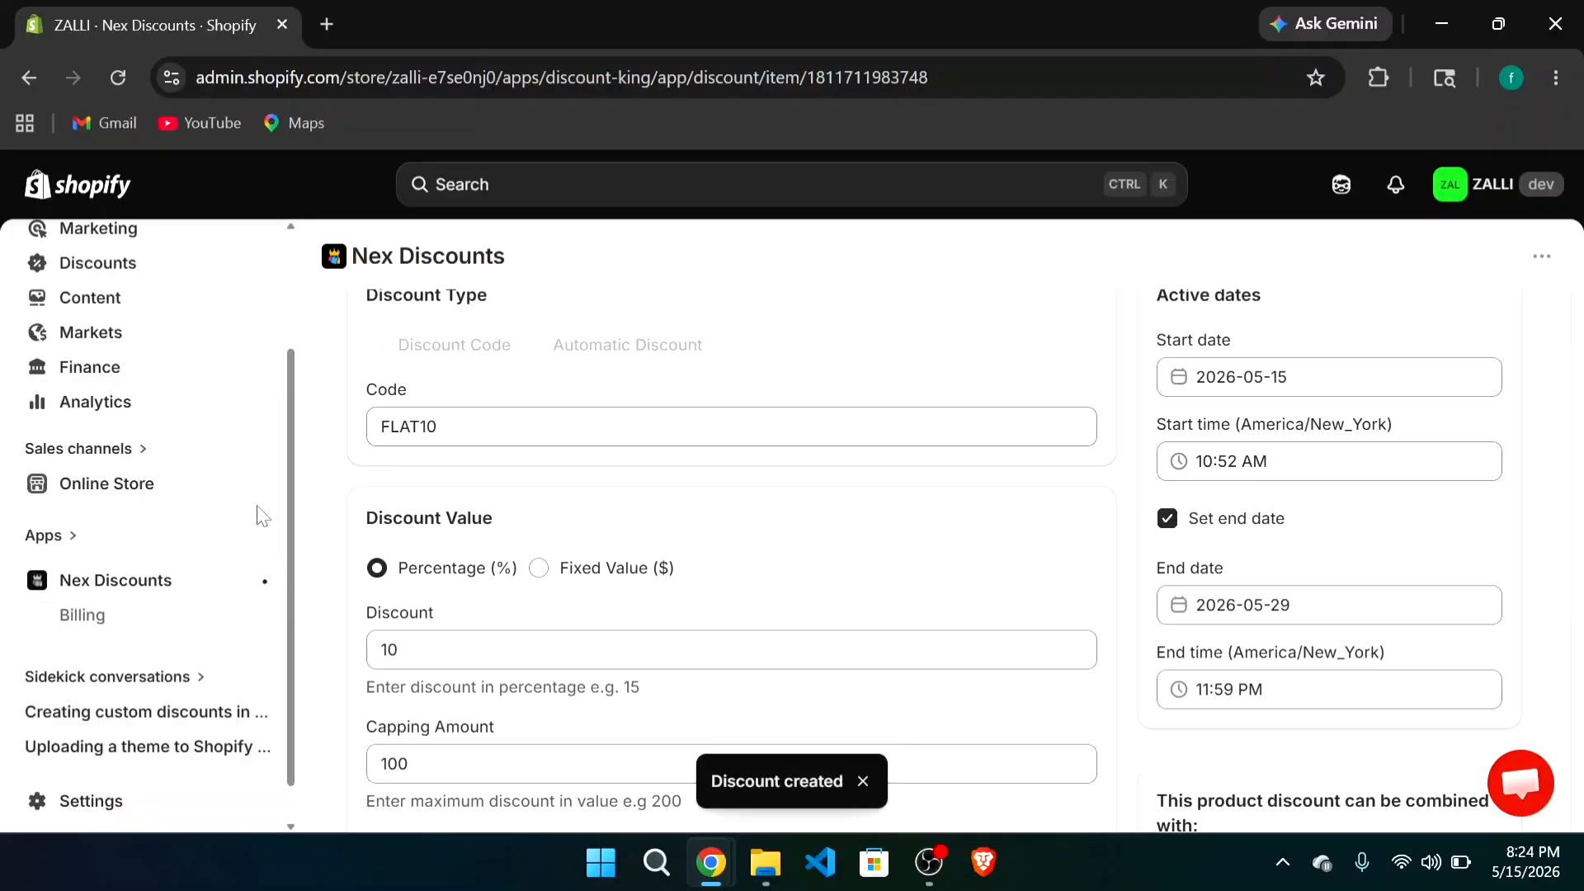
Step: View the live online store in a new tab and open the $500.00 Allied Down Hooded Blouson product page
{"action": "left_click", "coordinate": [265, 485]}
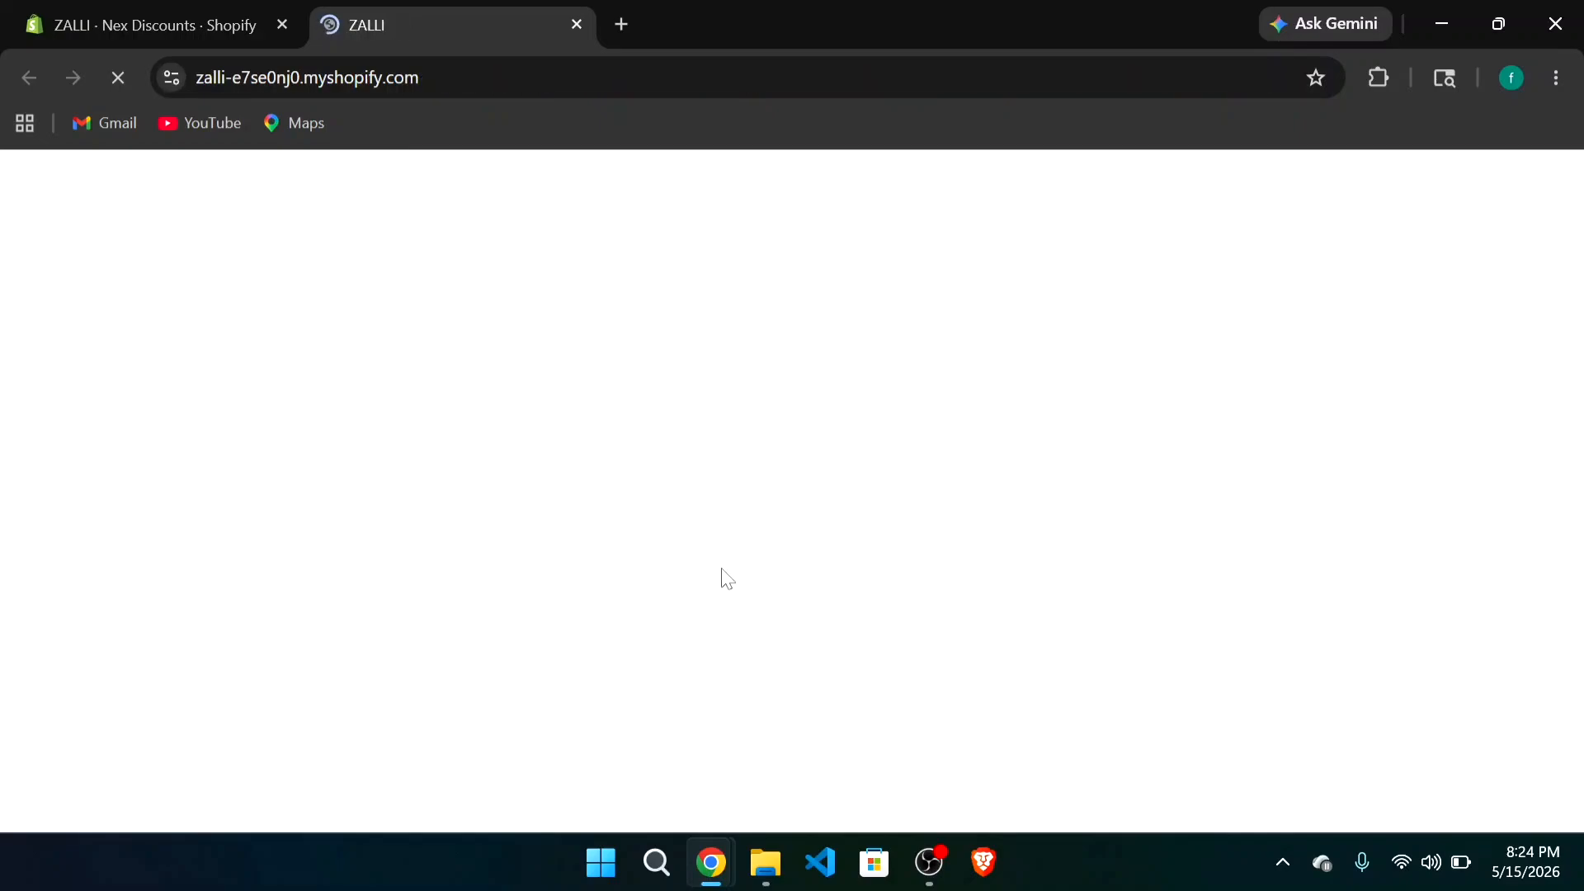
{"action": "scroll", "coordinate": [1013, 602], "scroll_direction": "down", "scroll_amount": 2}
{"action": "scroll", "coordinate": [1011, 597], "scroll_direction": "down", "scroll_amount": 3}
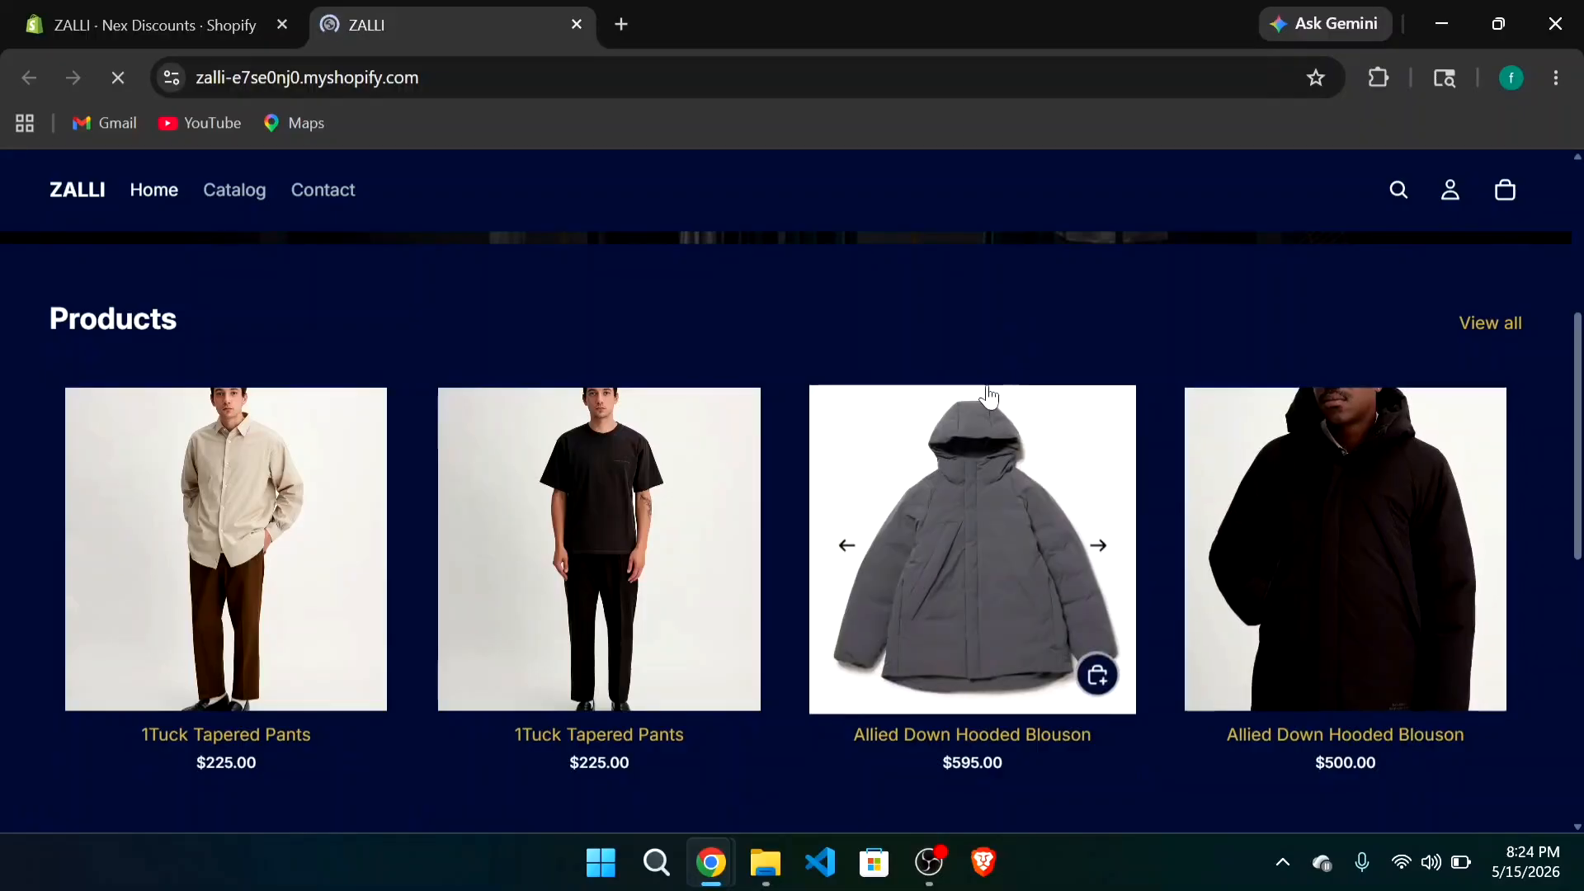
{"action": "left_click", "coordinate": [1332, 502]}
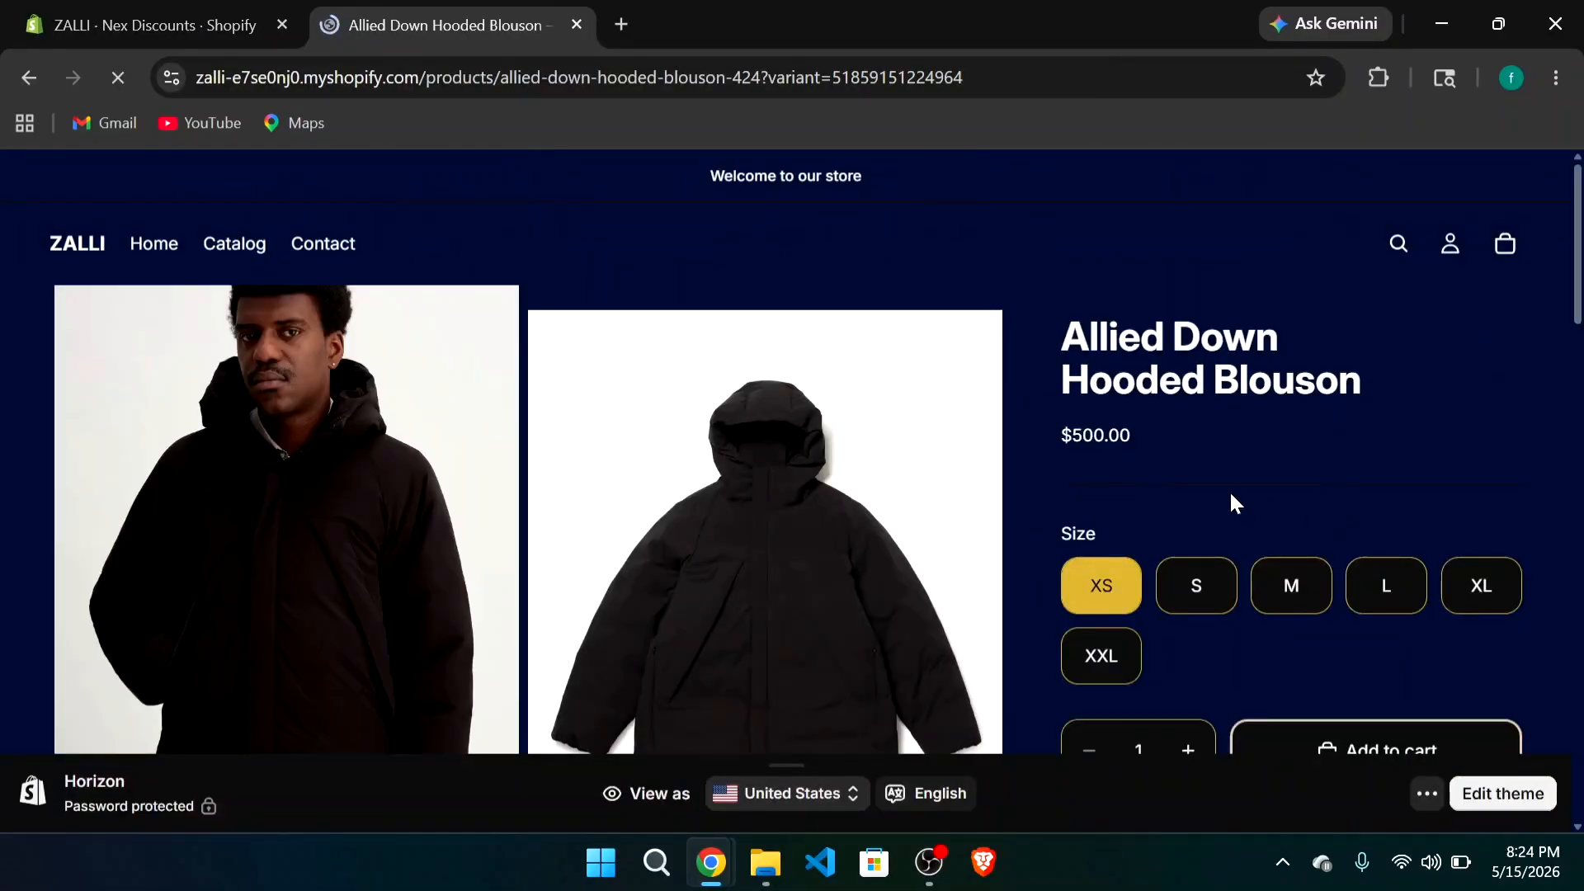
Step: Set the quantity to 4 for the size XS Allied Down Hooded Blouson, add it to the cart and open the cart
{"action": "scroll", "coordinate": [1222, 478], "scroll_direction": "down", "scroll_amount": 1}
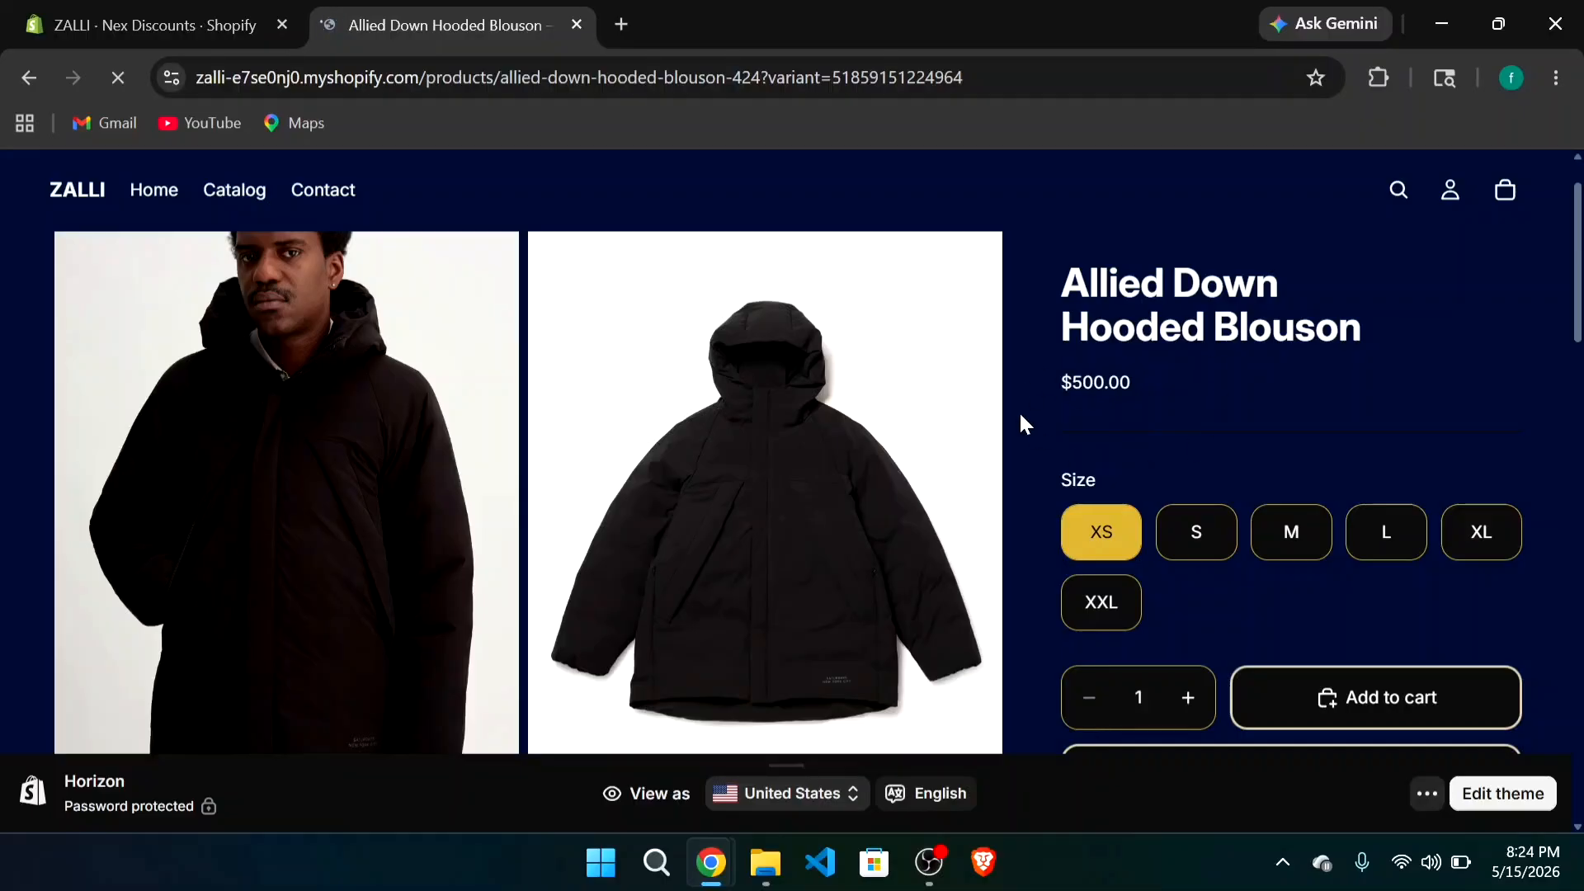
{"action": "scroll", "coordinate": [1151, 387], "scroll_direction": "down", "scroll_amount": 1}
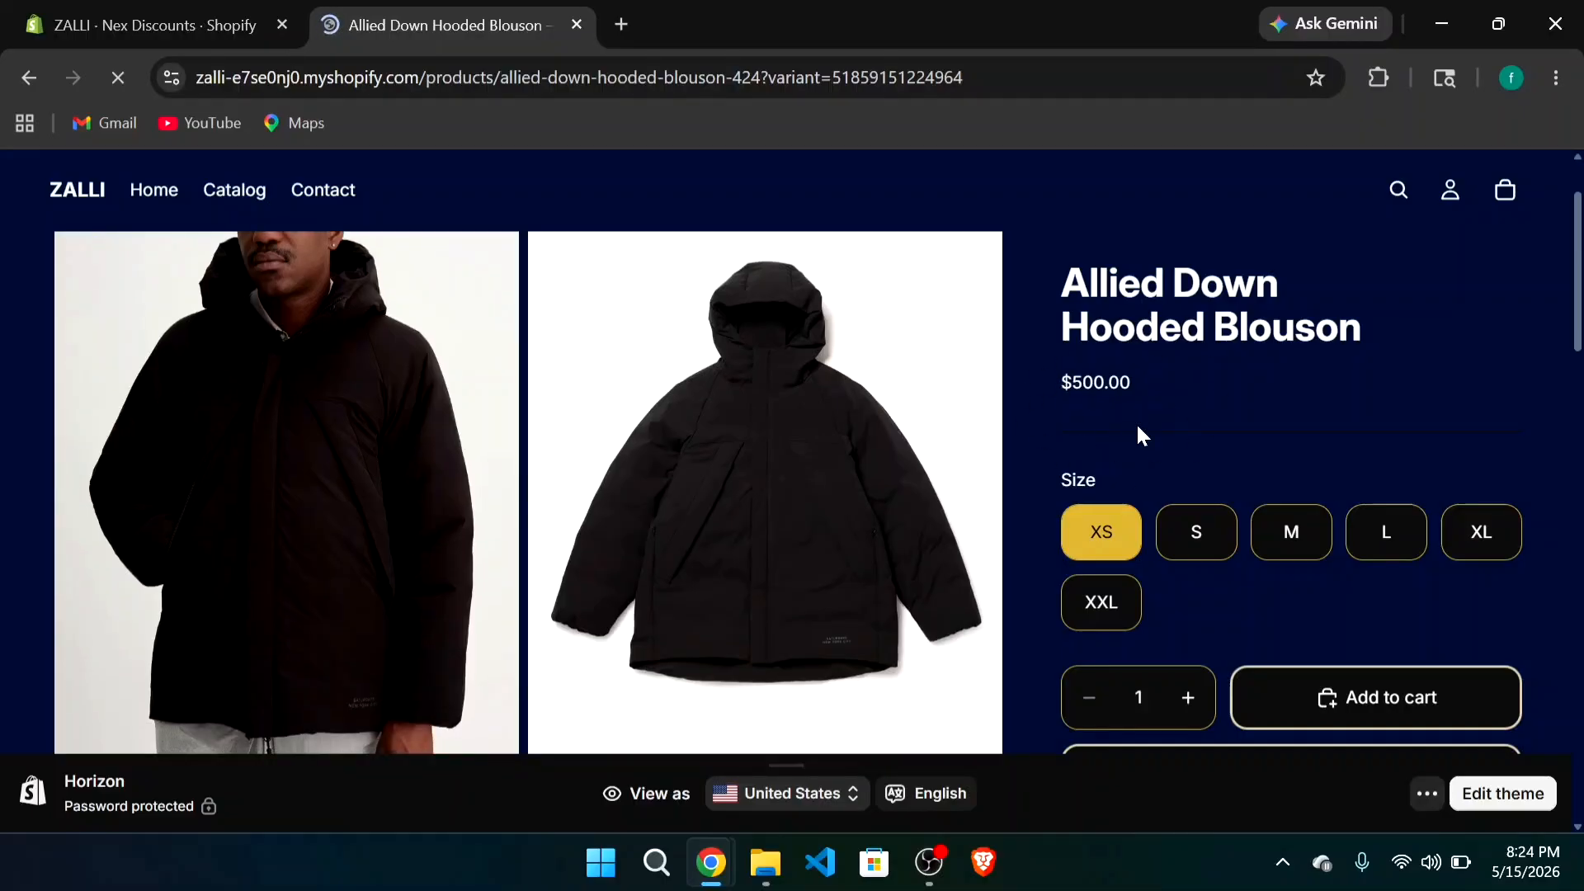
{"action": "scroll", "coordinate": [1136, 423], "scroll_direction": "down", "scroll_amount": 2}
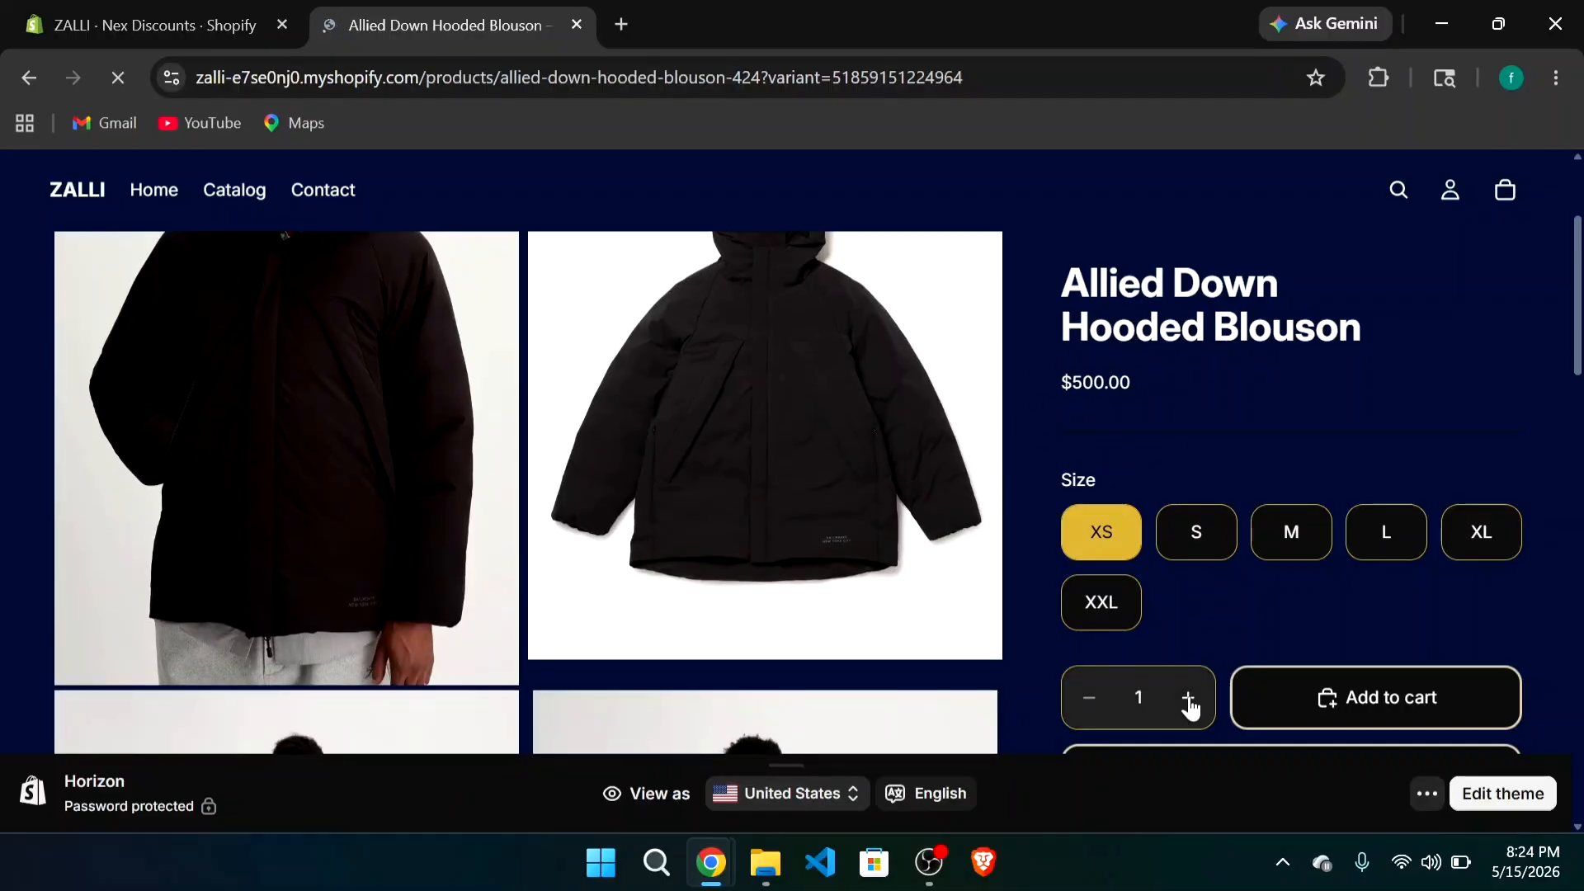
{"action": "left_click", "coordinate": [1189, 701]}
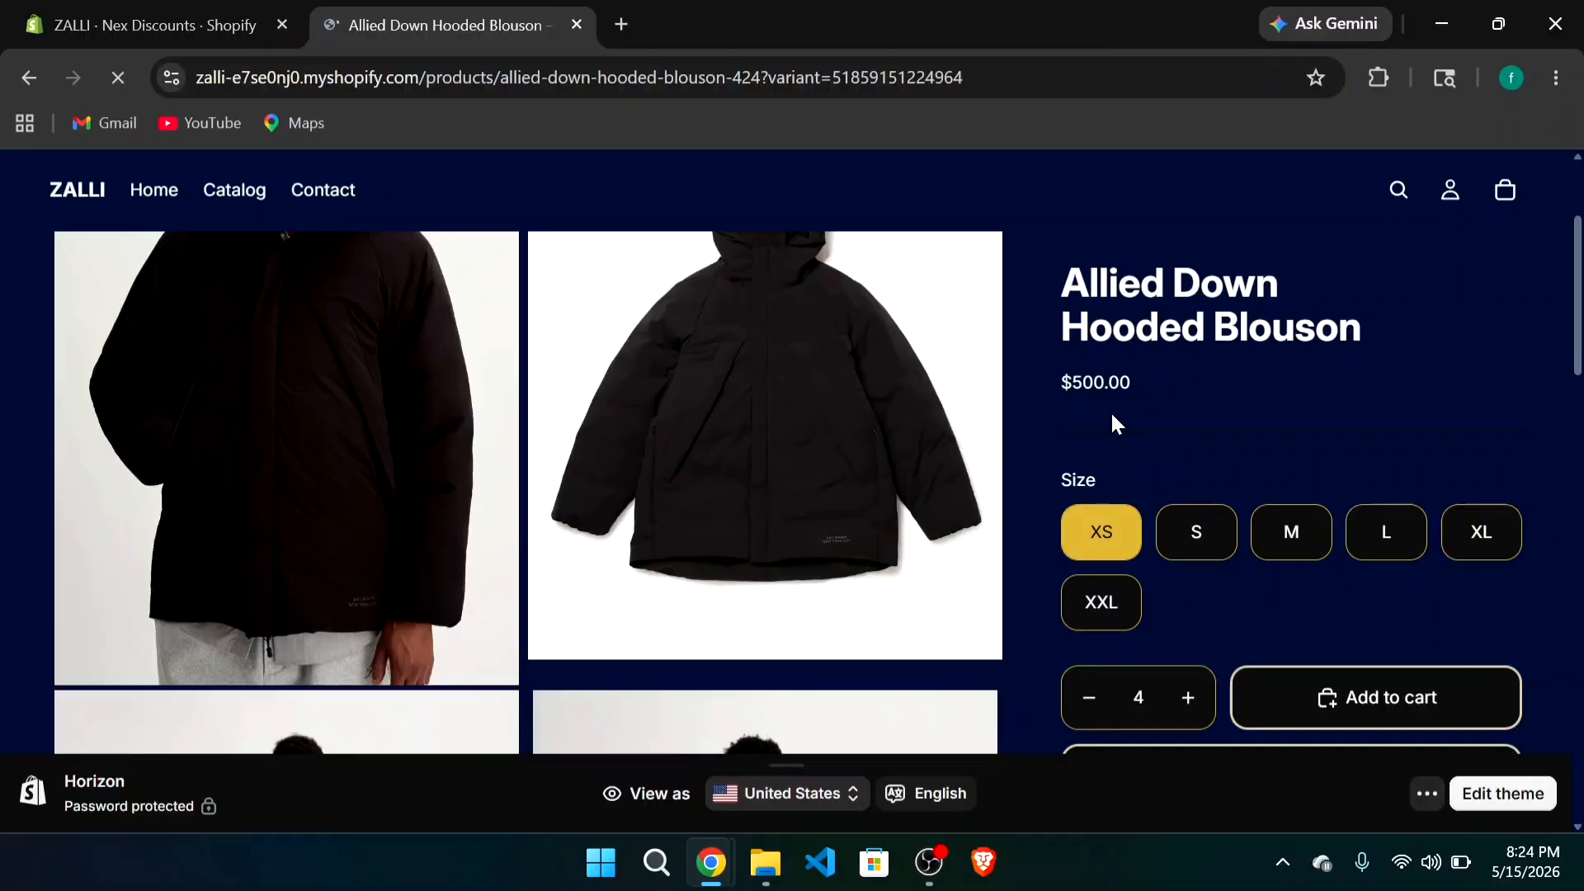
{"action": "left_click", "coordinate": [1356, 699]}
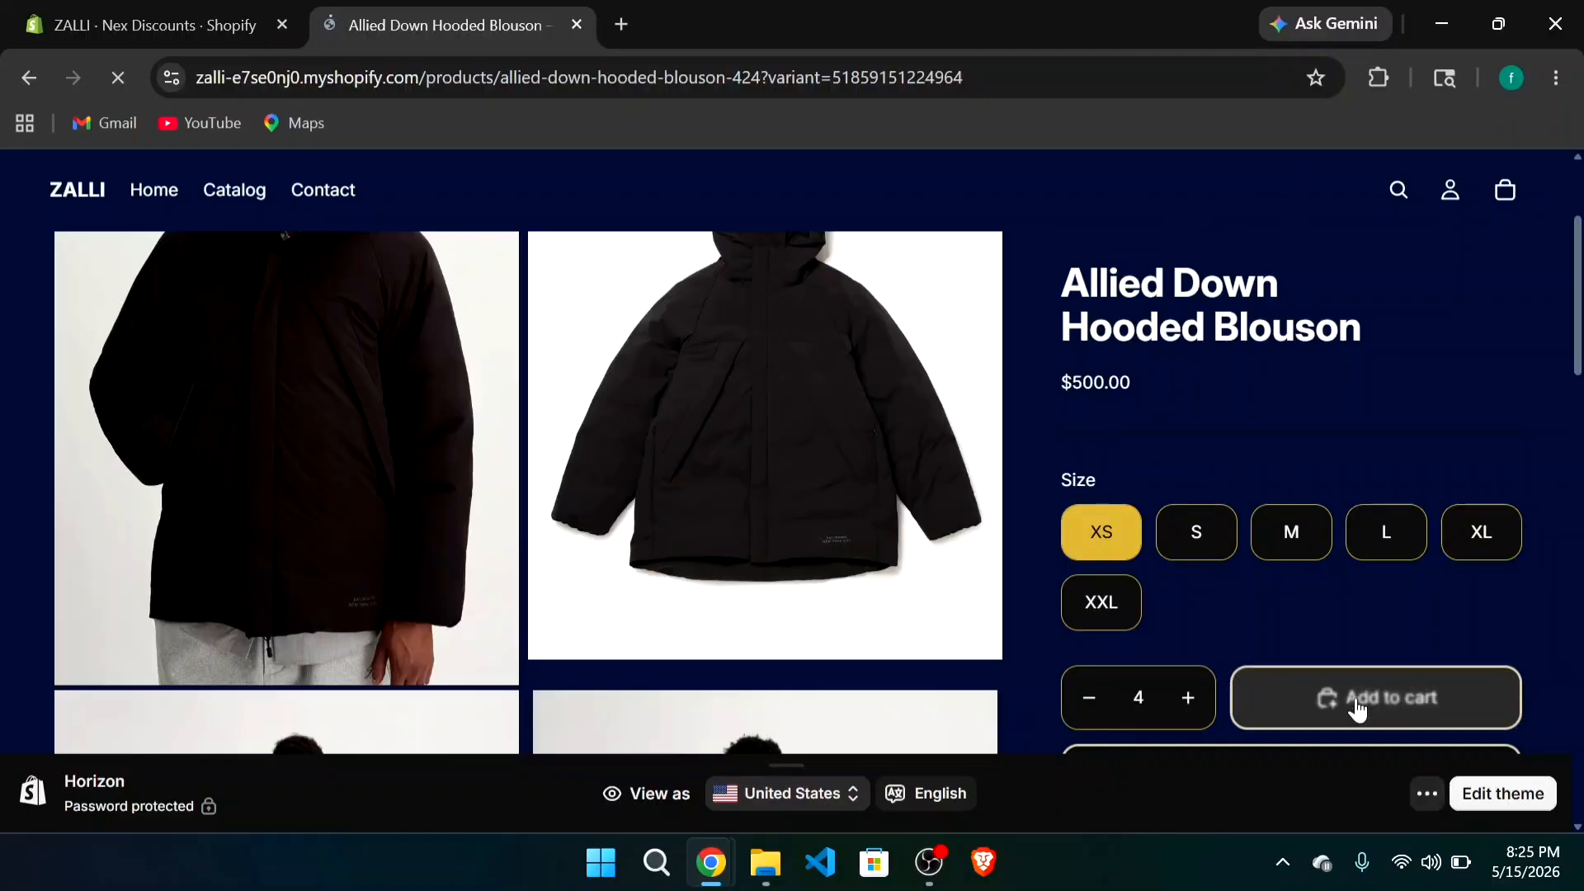
{"action": "left_click", "coordinate": [1506, 195]}
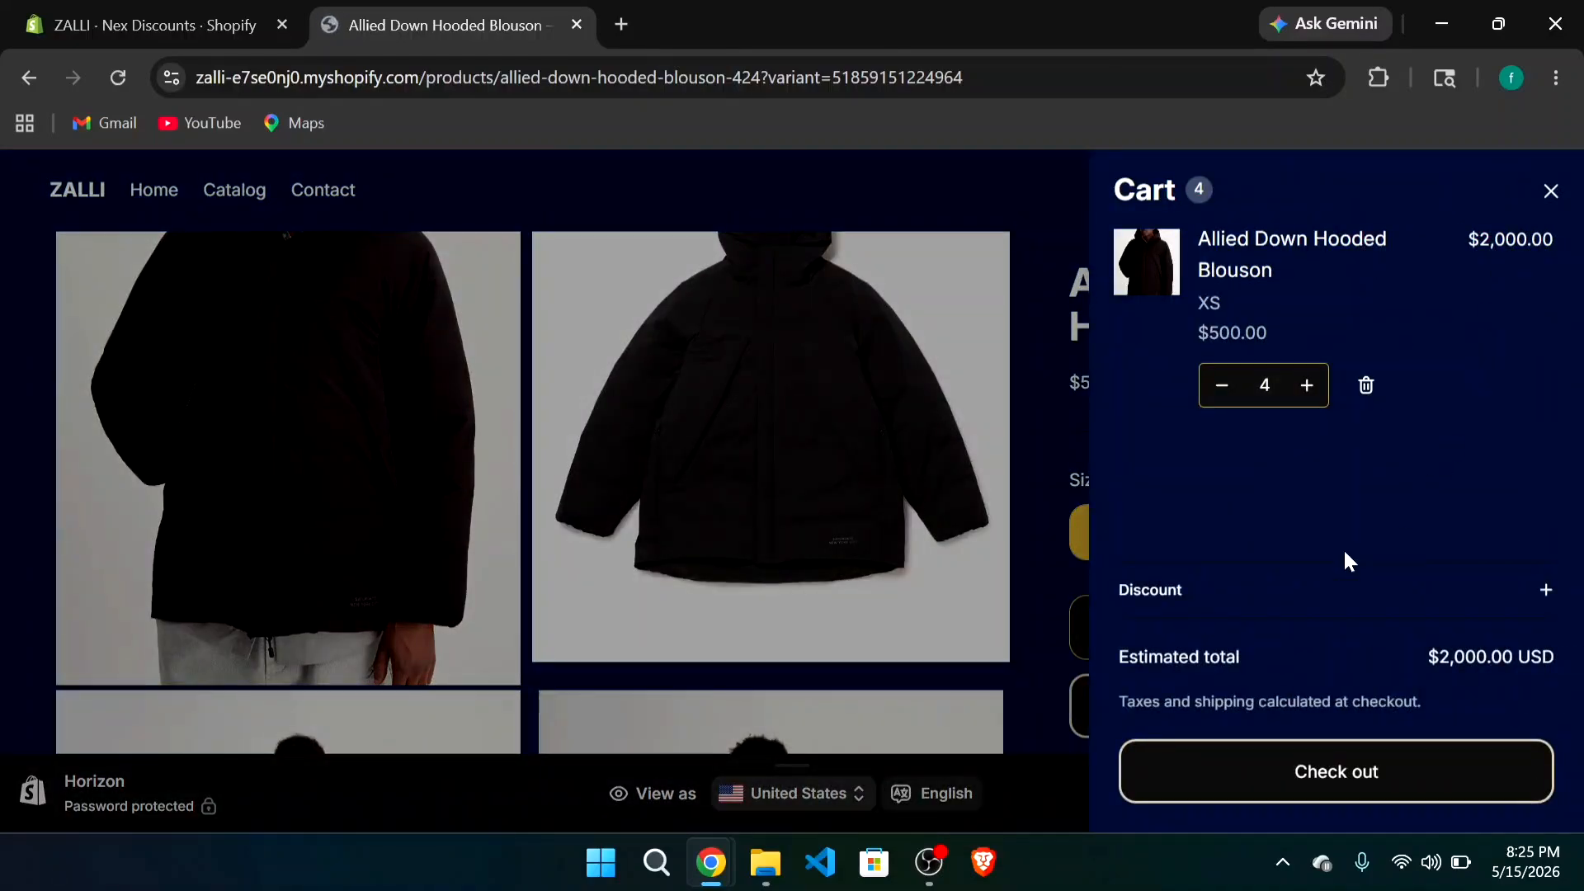
Step: Expand the cart's discount section and apply the code FLAT10
{"action": "left_click", "coordinate": [1211, 592]}
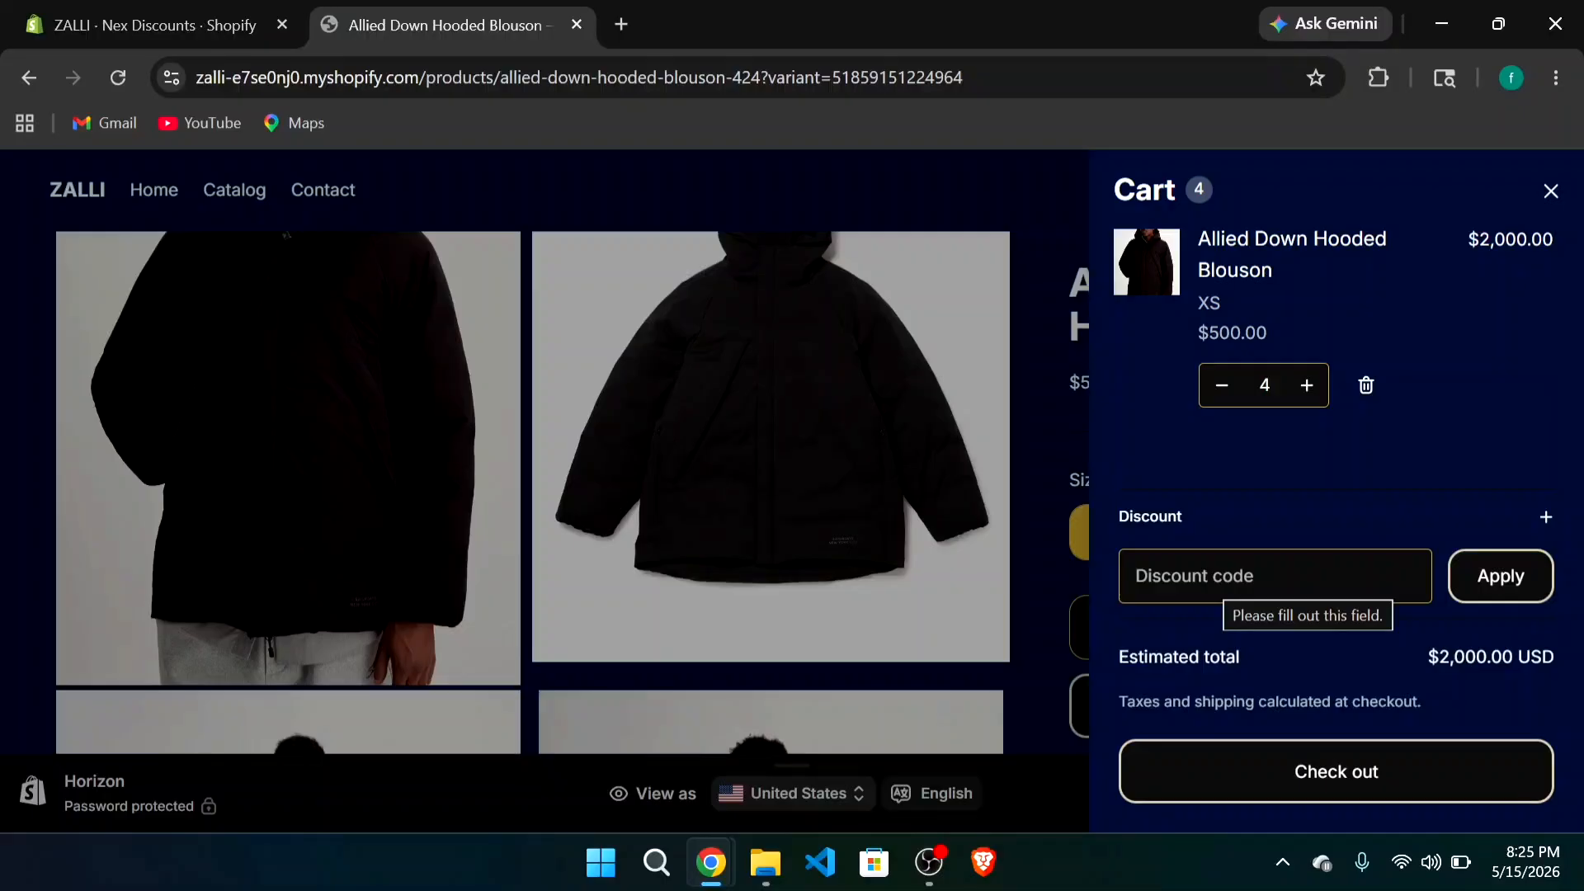
{"action": "key", "text": "ctrl+v"}
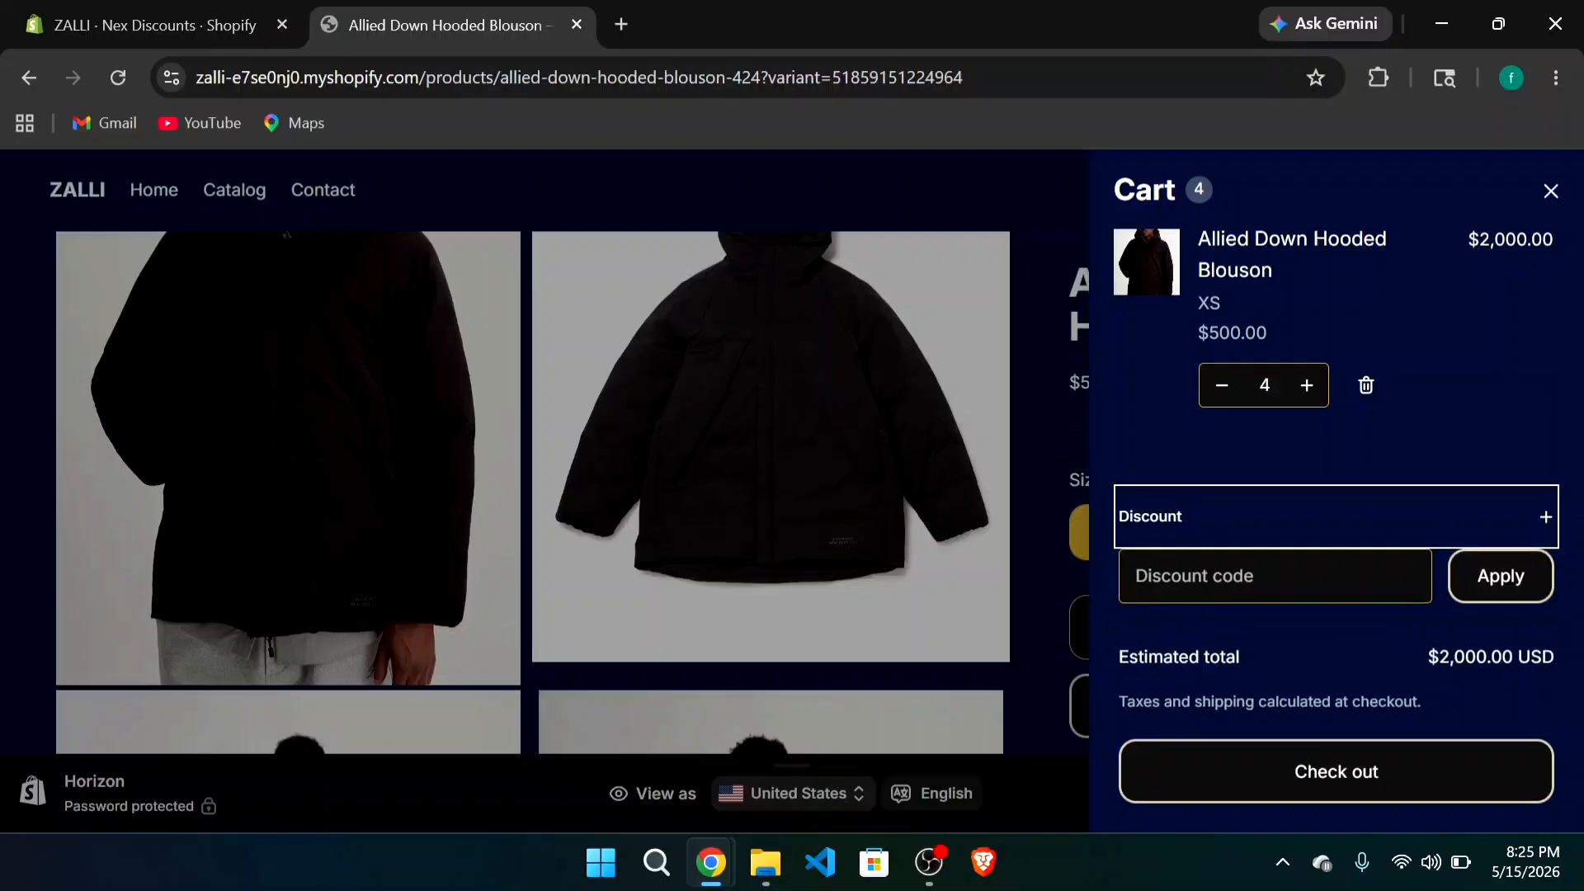
{"action": "key", "text": "Tab"}
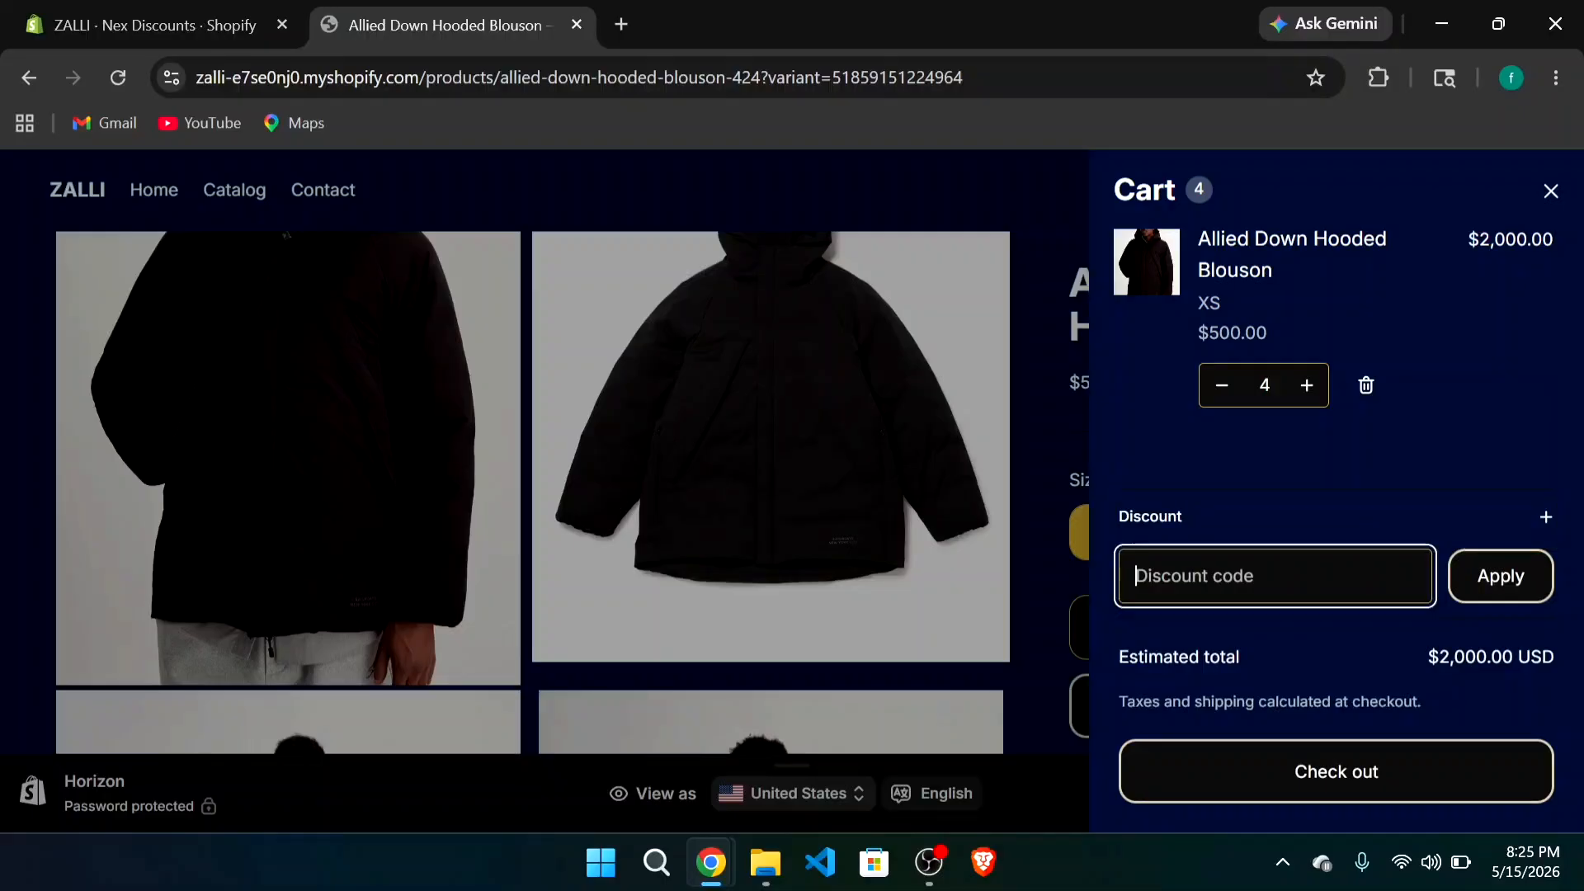
{"action": "type", "text": "FLAT1"}
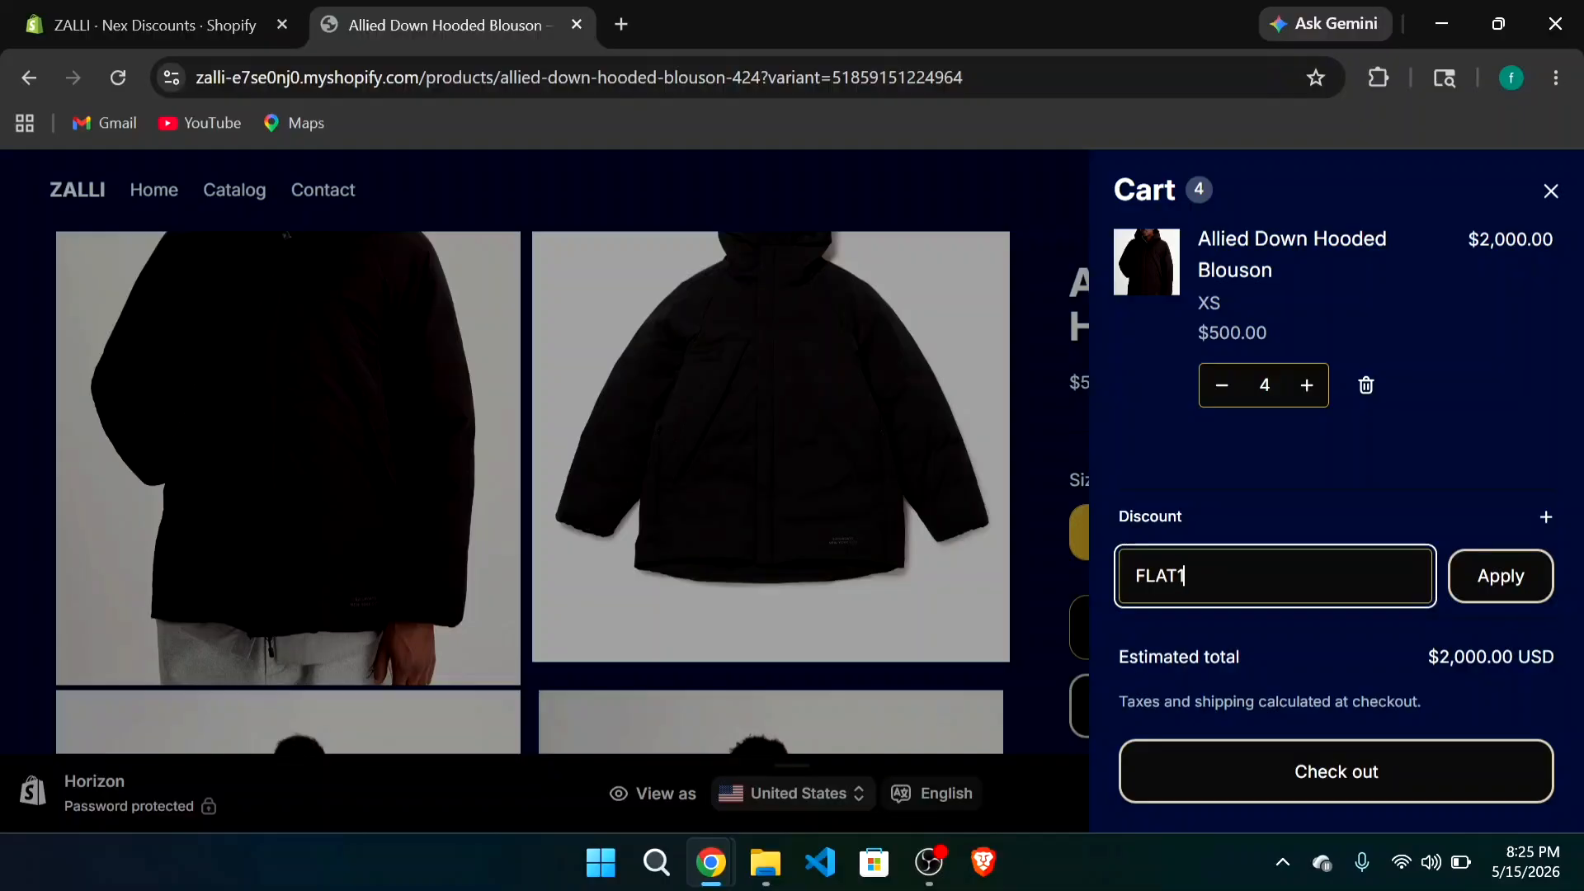
{"action": "type", "text": "0"}
{"action": "left_click", "coordinate": [1485, 592]}
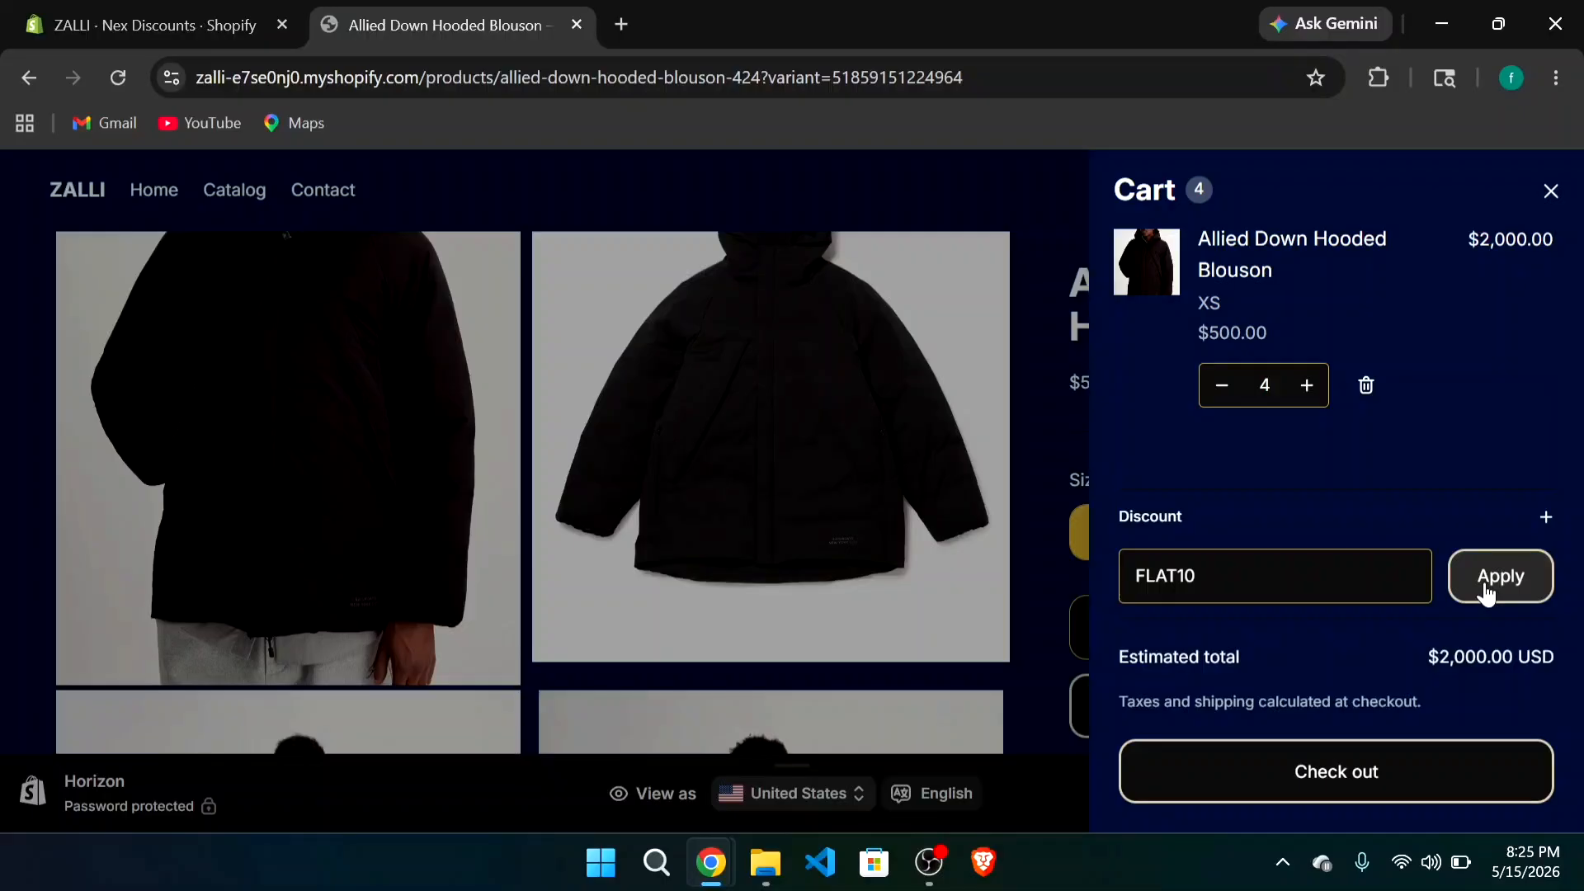
{"action": "left_click", "coordinate": [1483, 587]}
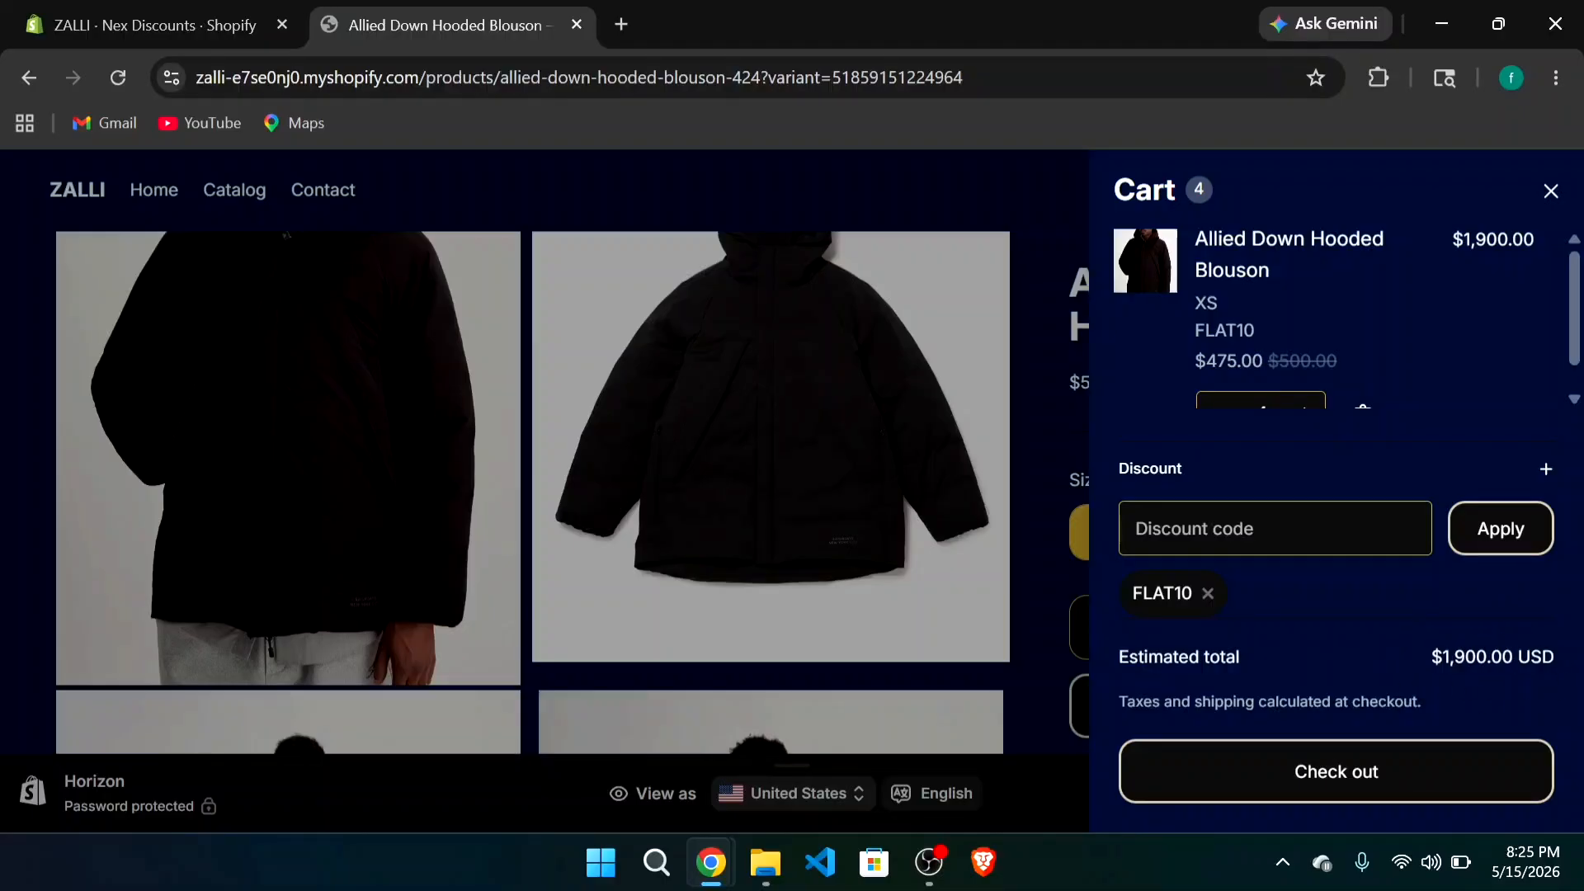
Step: Switch to Nex Discounts to check the FLAT10 percentage and capping amount against the cart, and return to the store's cart
{"action": "left_click", "coordinate": [170, 25]}
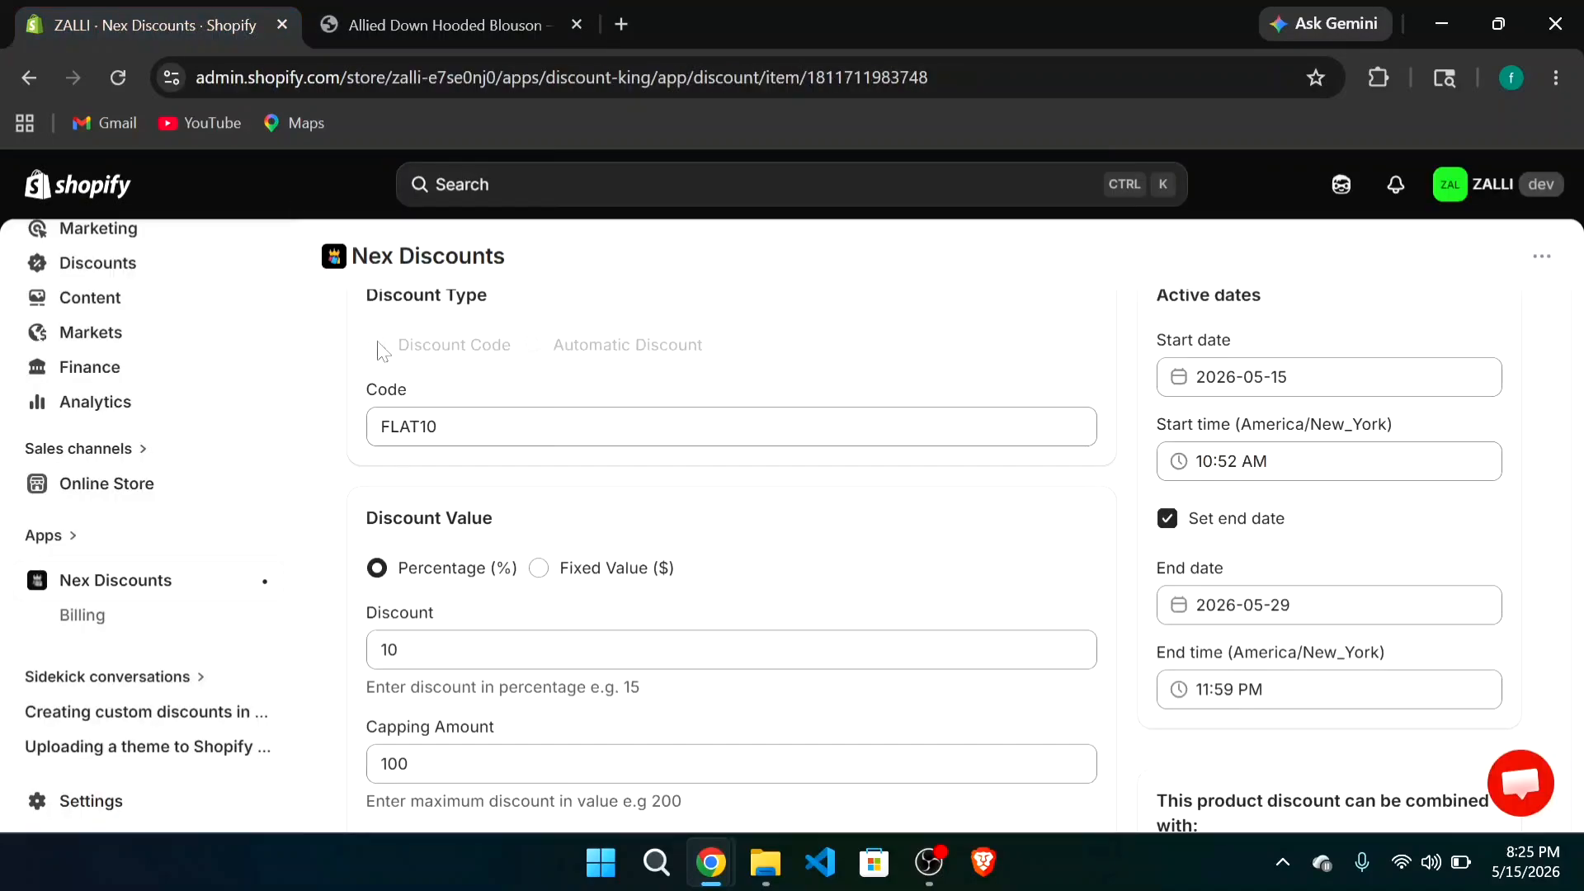
{"action": "scroll", "coordinate": [410, 545], "scroll_direction": "down", "scroll_amount": 3}
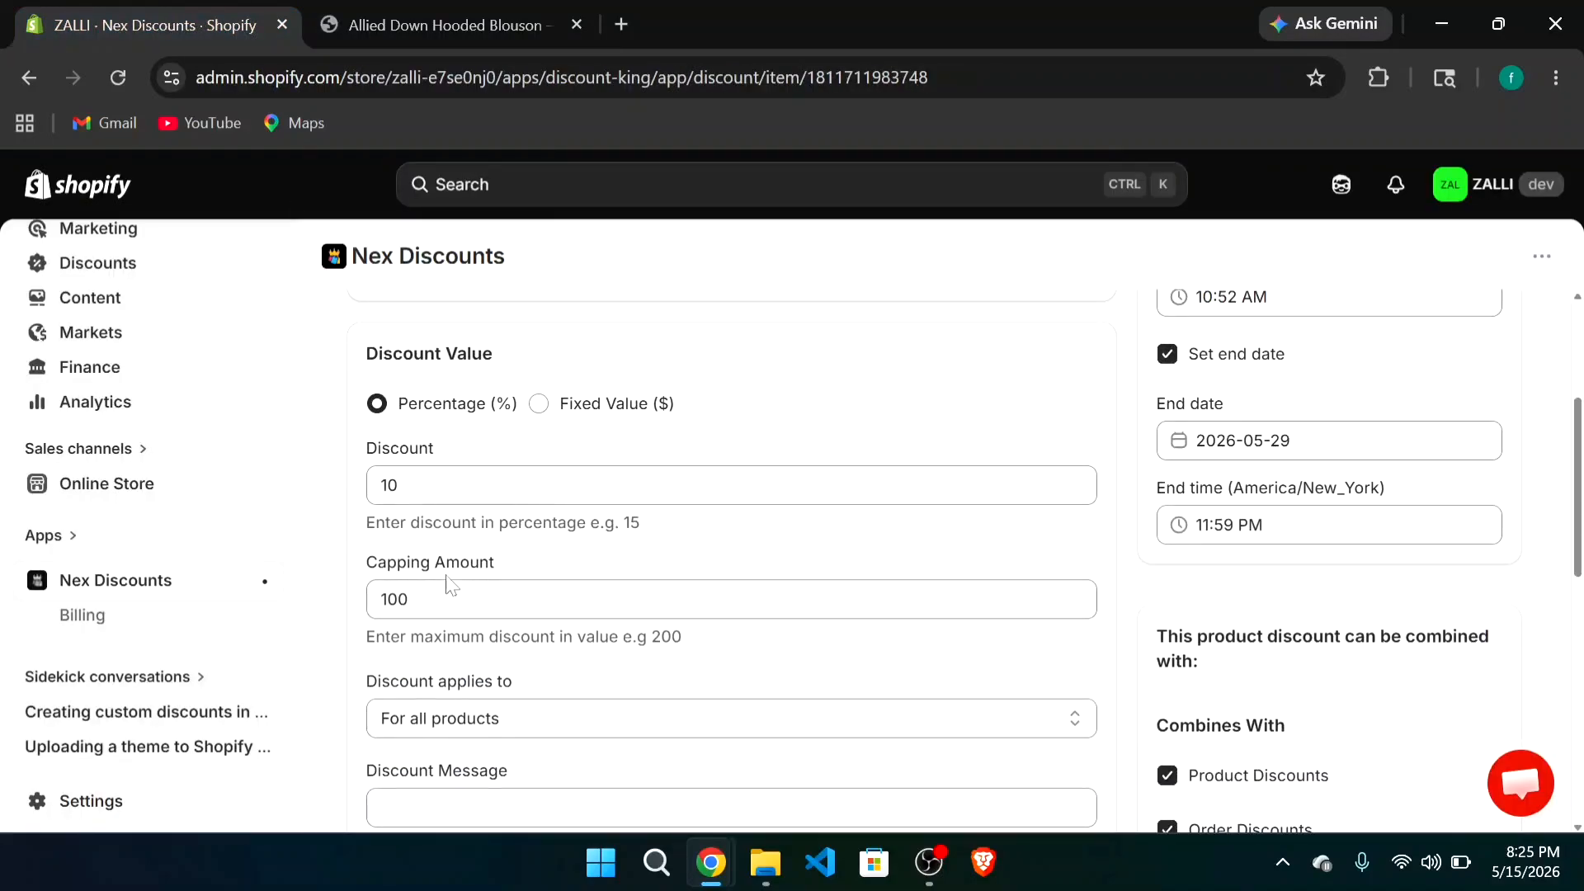
{"action": "left_click", "coordinate": [482, 25]}
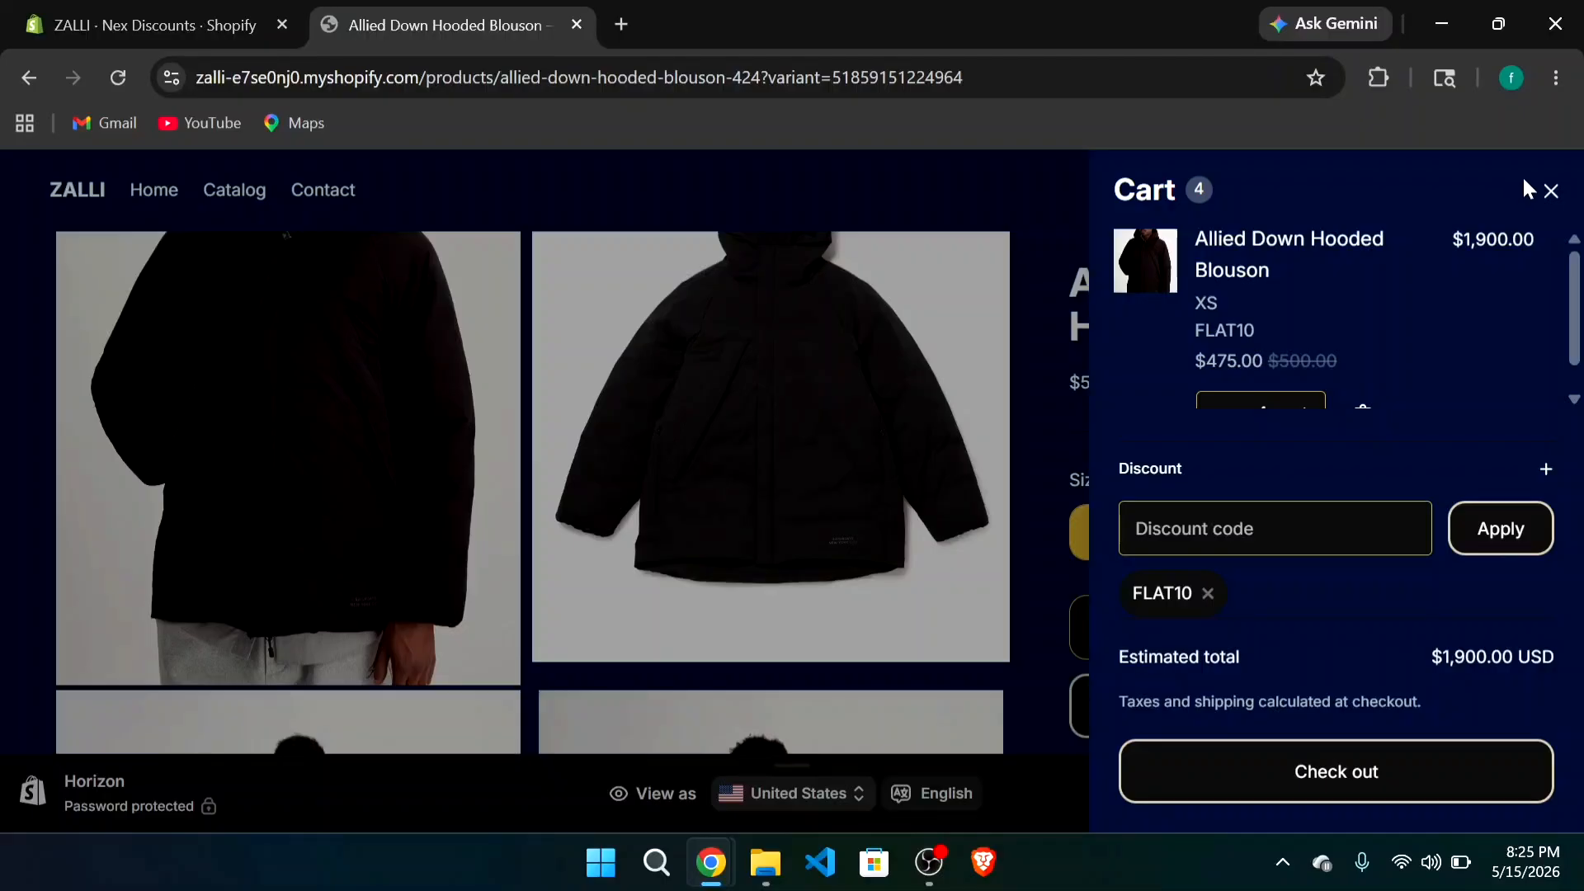
Step: Close the store's cart and go back to the start of the FLAT10 discount page in Nex Discounts
{"action": "left_click", "coordinate": [1549, 191]}
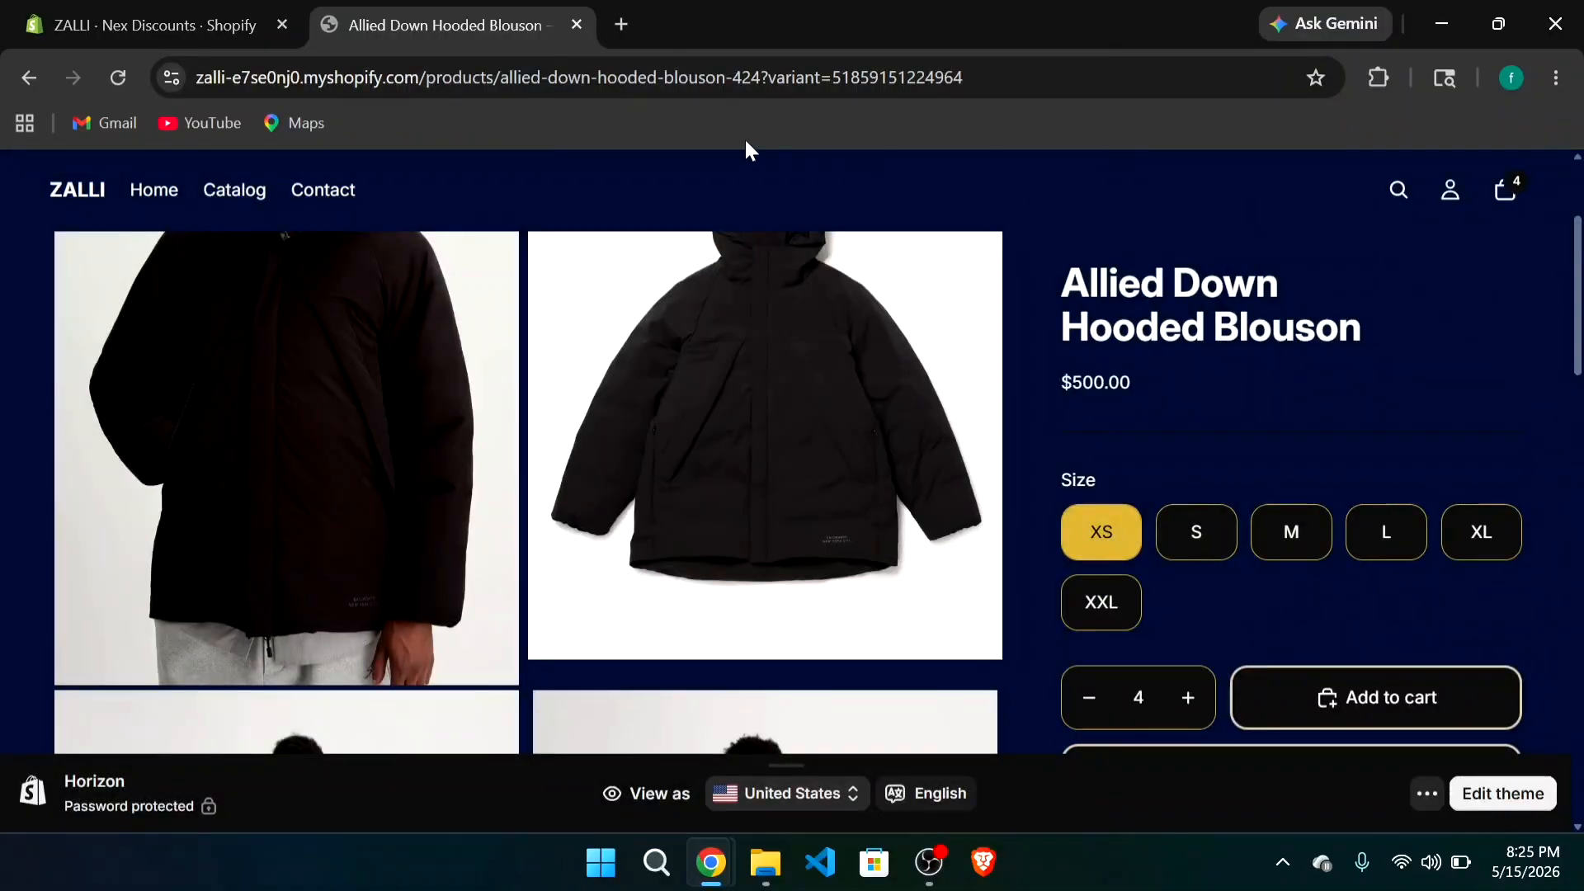
{"action": "left_click", "coordinate": [167, 18]}
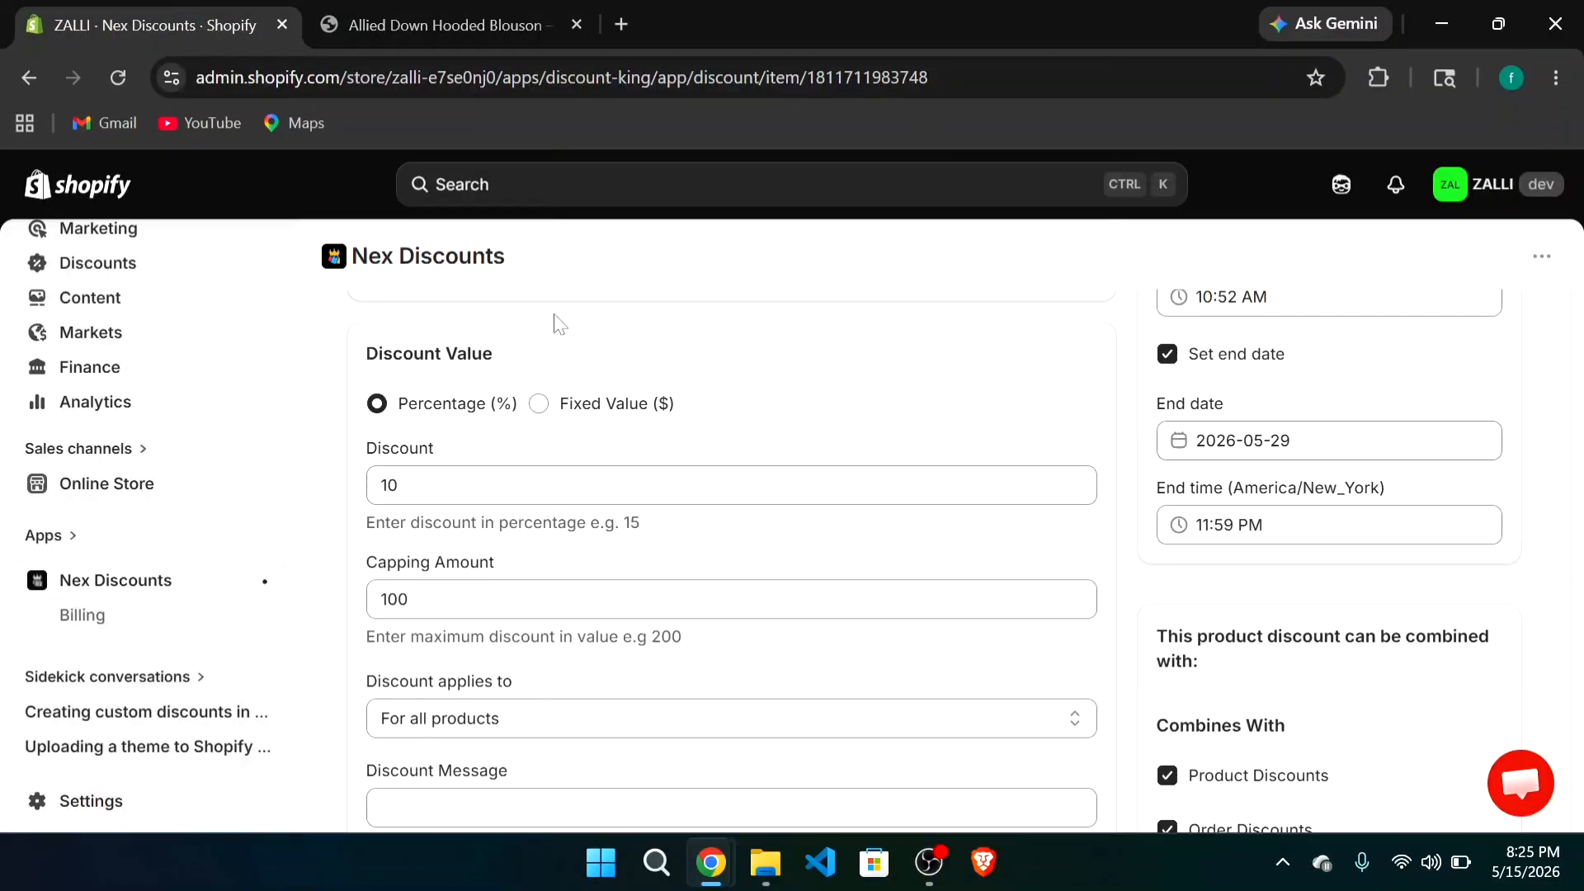
{"action": "scroll", "coordinate": [636, 369], "scroll_direction": "up", "scroll_amount": 4}
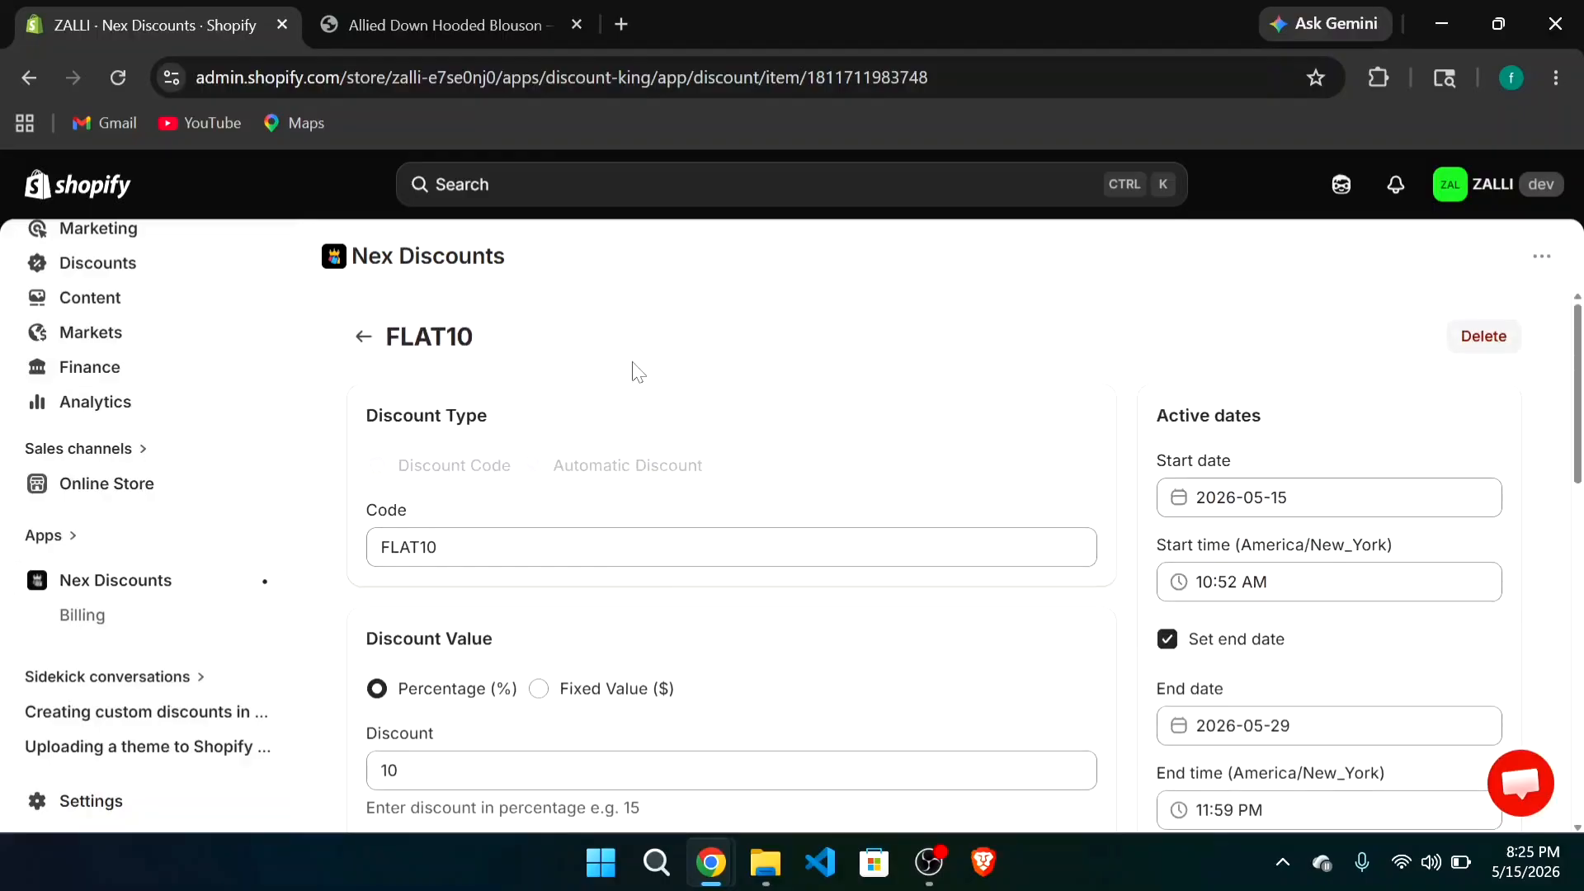